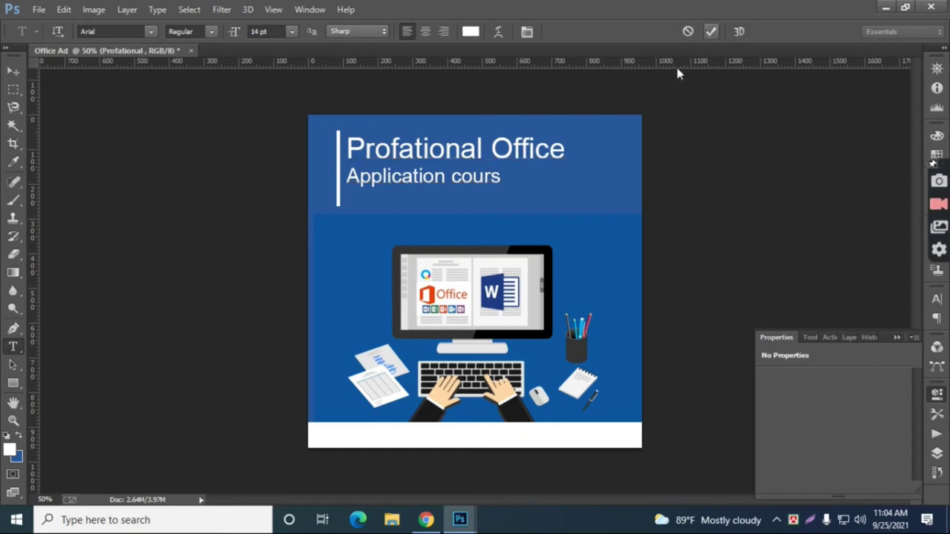
Lower the committed two-line heading a few pixels, then zoom in on the ad.
left_click_drag(471, 149, 470, 158)
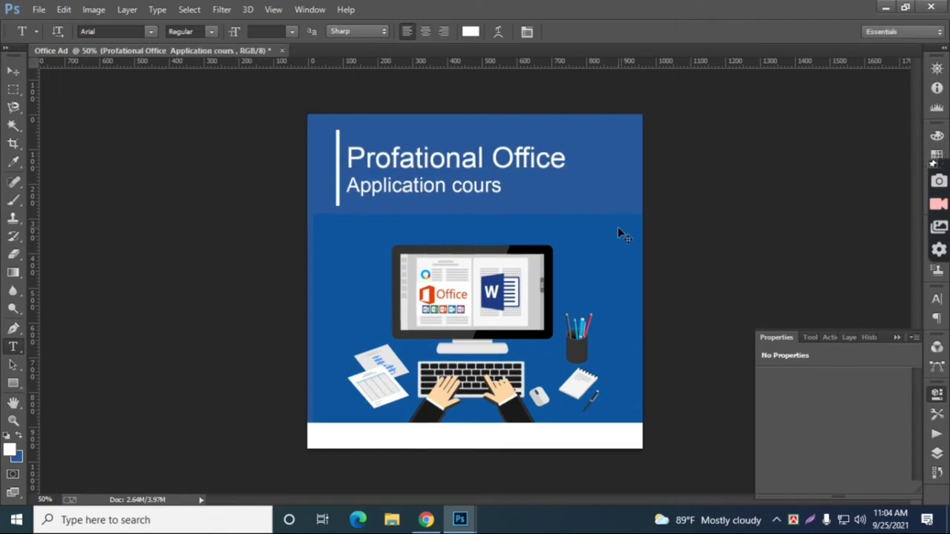
key("ctrl+plus")
scroll(617, 237, "down", 1)
scroll(618, 243, "down", 1)
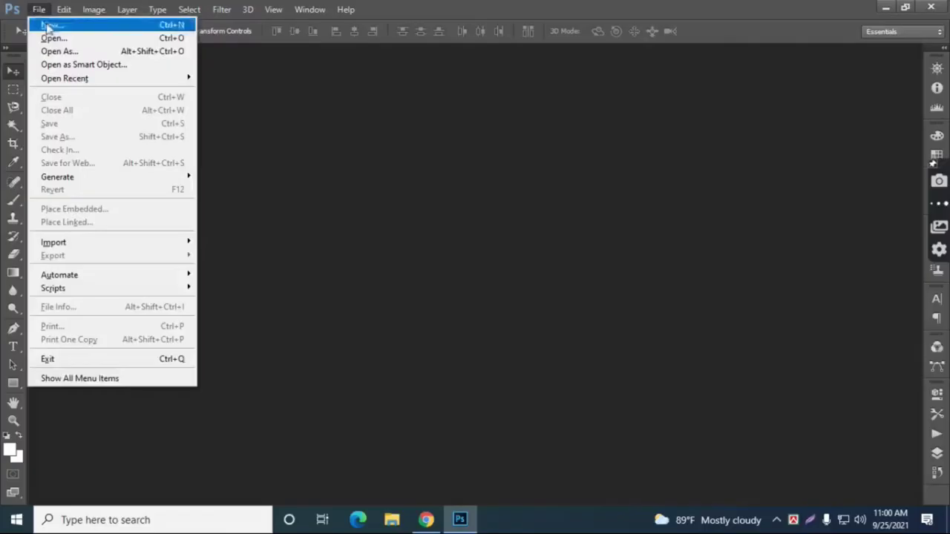
Start a new document named Office Ad, with its size measured in pixels.
left_click(46, 28)
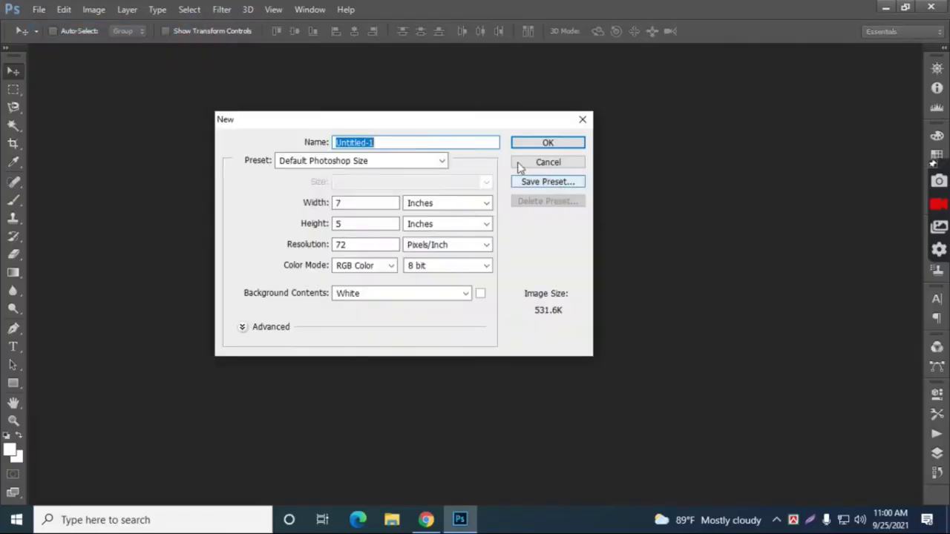
left_click(384, 206)
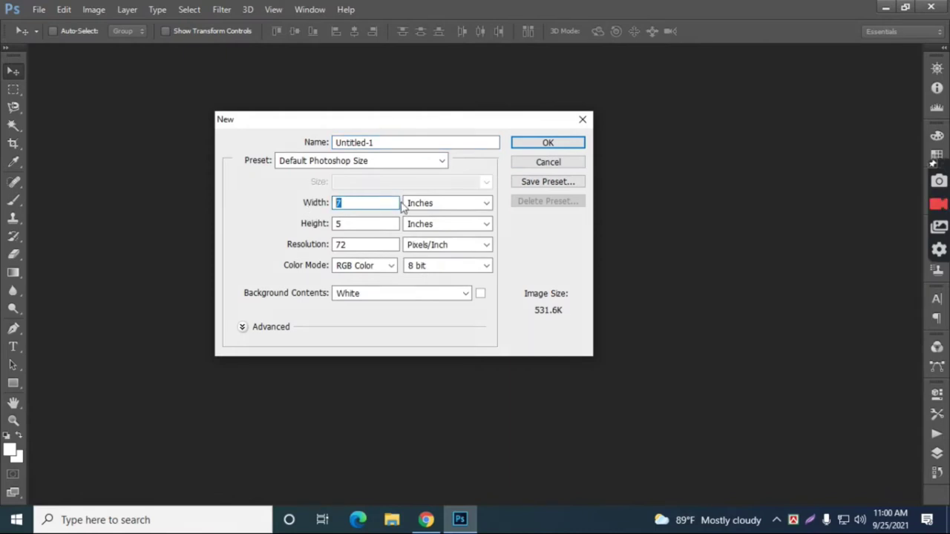
left_click(439, 208)
left_click(439, 216)
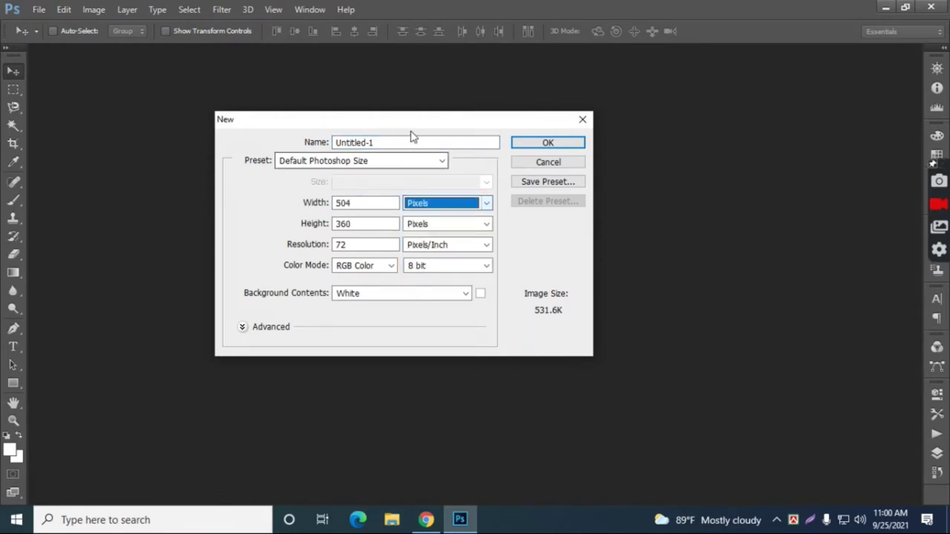
left_click_drag(403, 140, 266, 139)
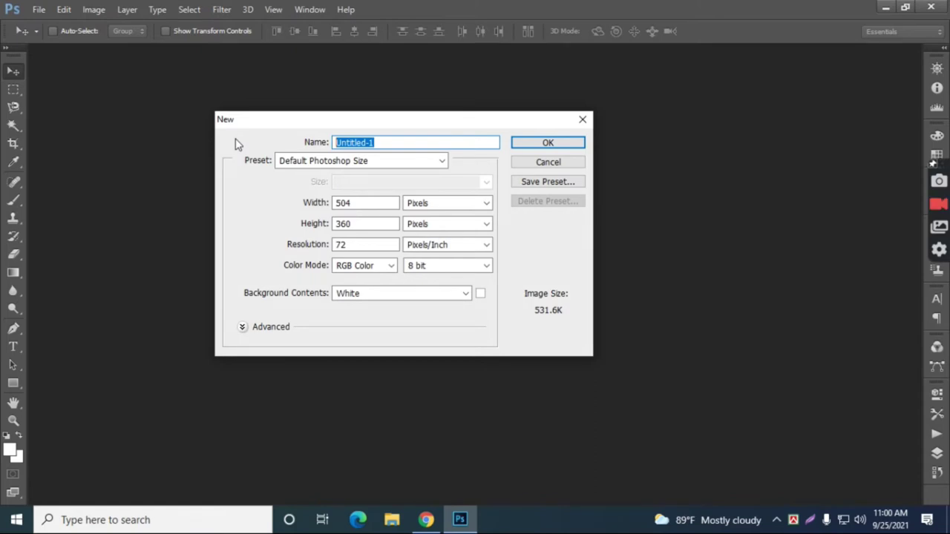
type("Office Ad")
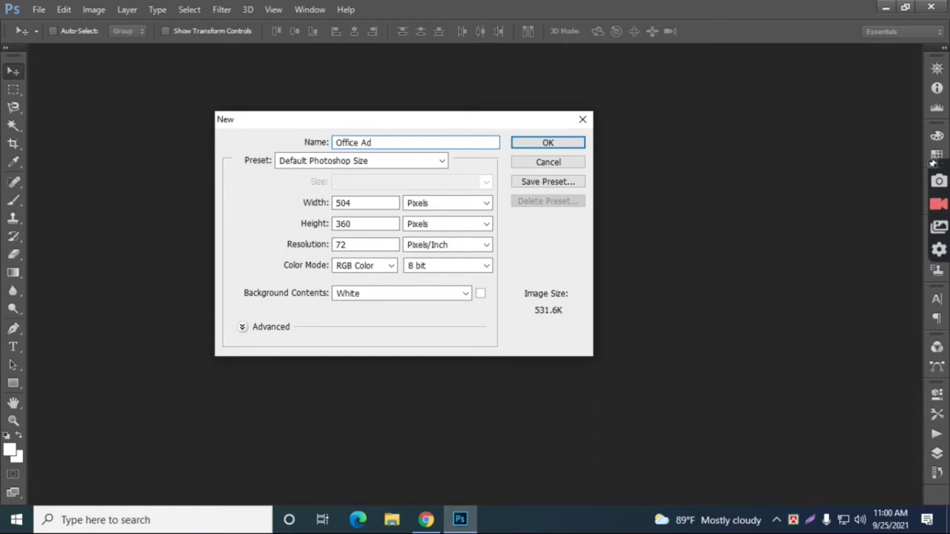
Set the document to 960 × 960 px, 300 ppi and RGB Color, then create it.
left_click_drag(361, 202, 300, 221)
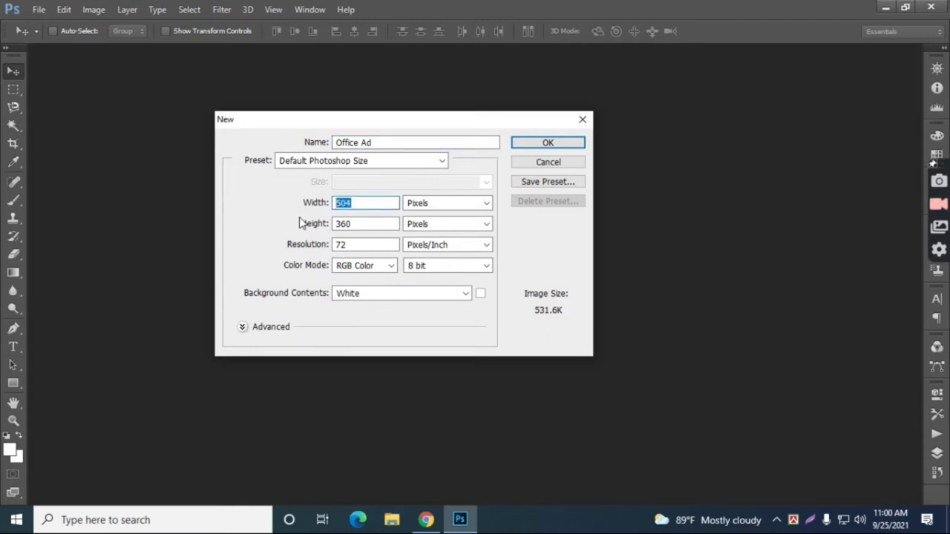
type("960")
left_click_drag(377, 224, 289, 233)
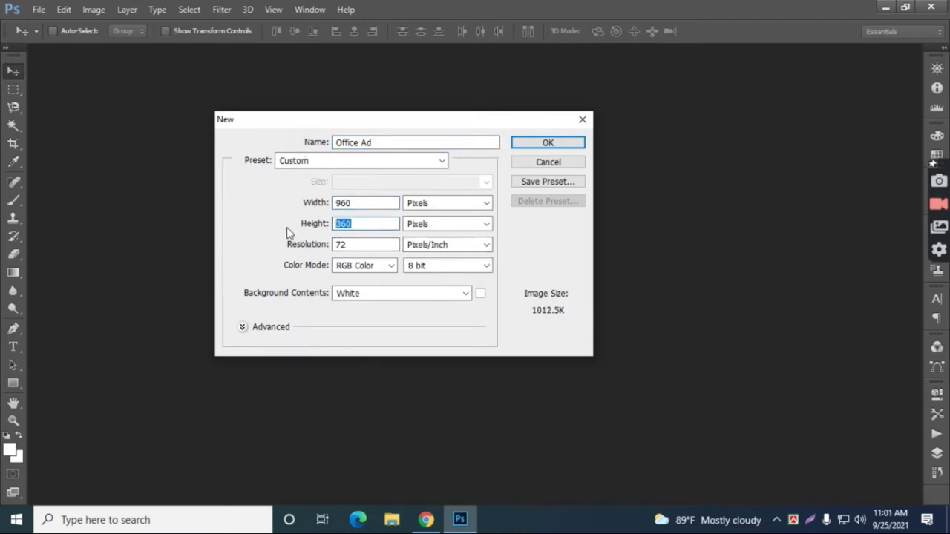
type("960")
left_click_drag(363, 245, 219, 246)
type("300")
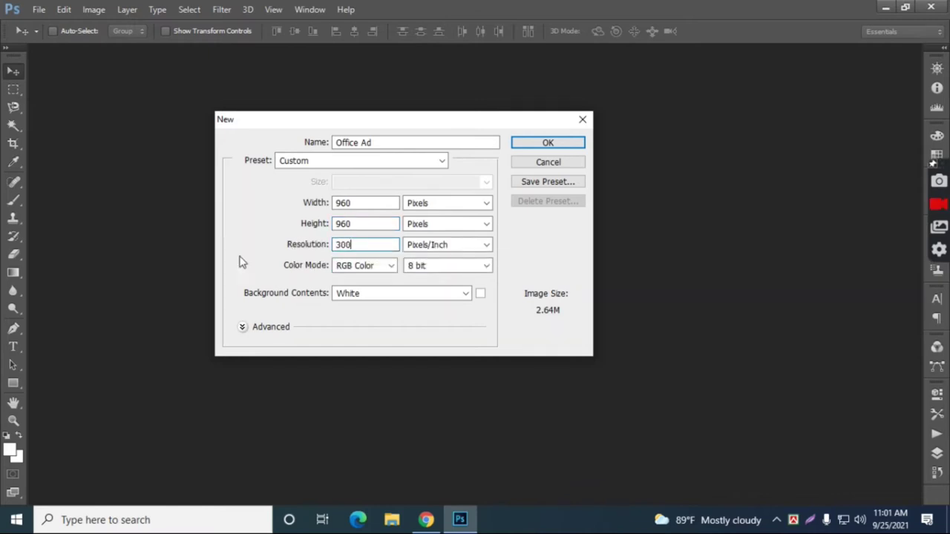
left_click(348, 269)
left_click(347, 301)
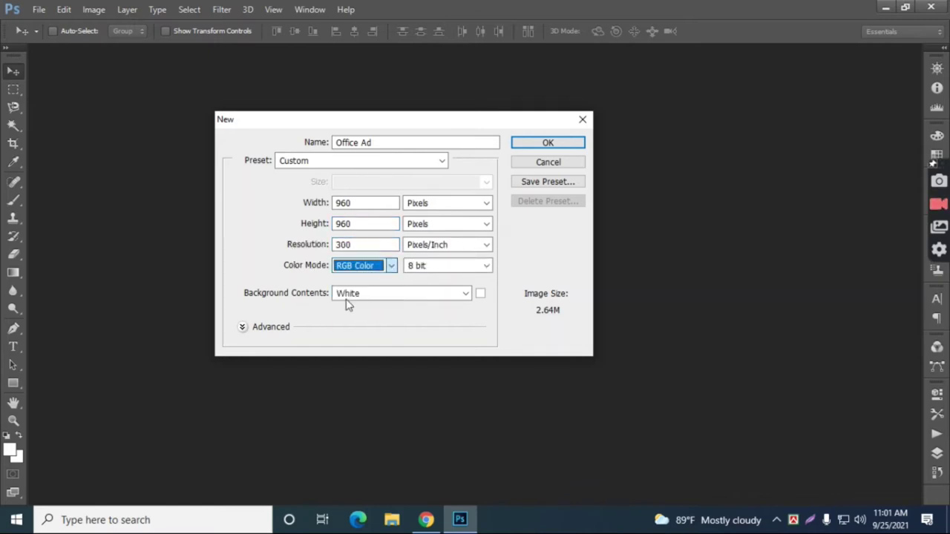
left_click(534, 144)
Open unnamed.jpg and Advanced-Microsoft-Word-2016-Training.jpg from Downloads together.
left_click_drag(240, 55, 414, 100)
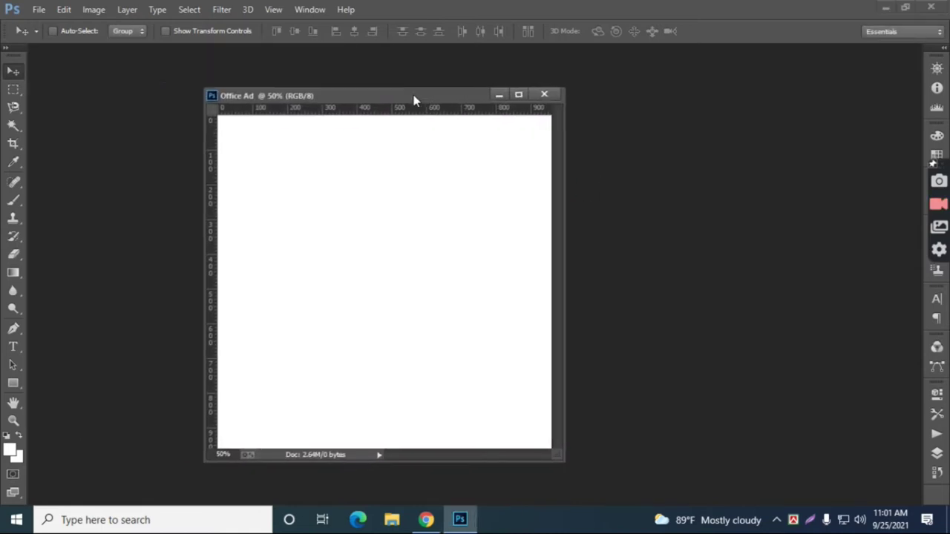
key("ctrl+minus")
left_click(39, 9)
left_click(59, 37)
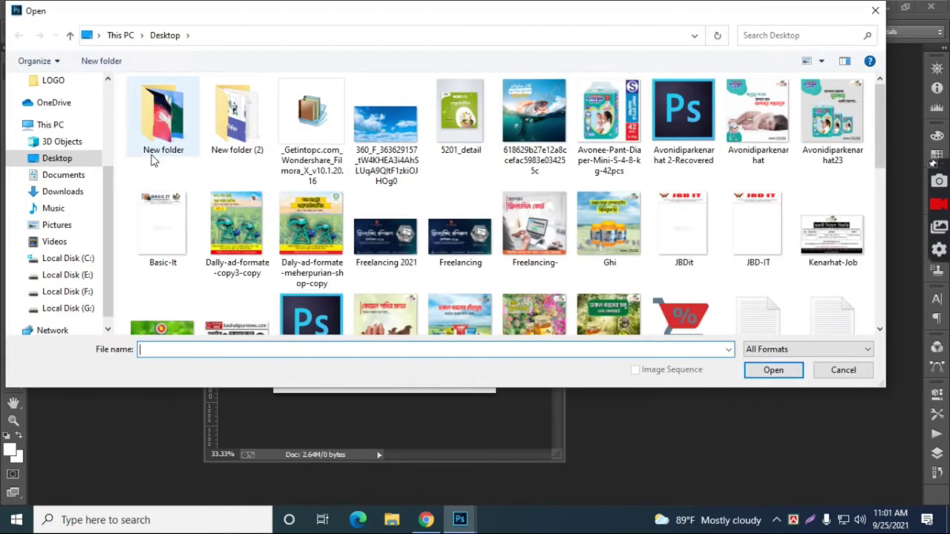
left_click(56, 193)
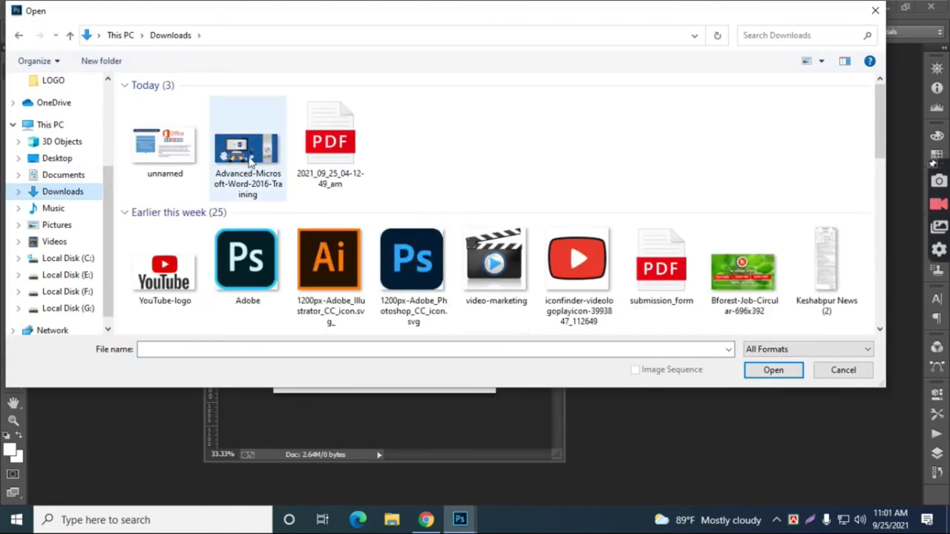
left_click(251, 162)
left_click(165, 149, "ctrl")
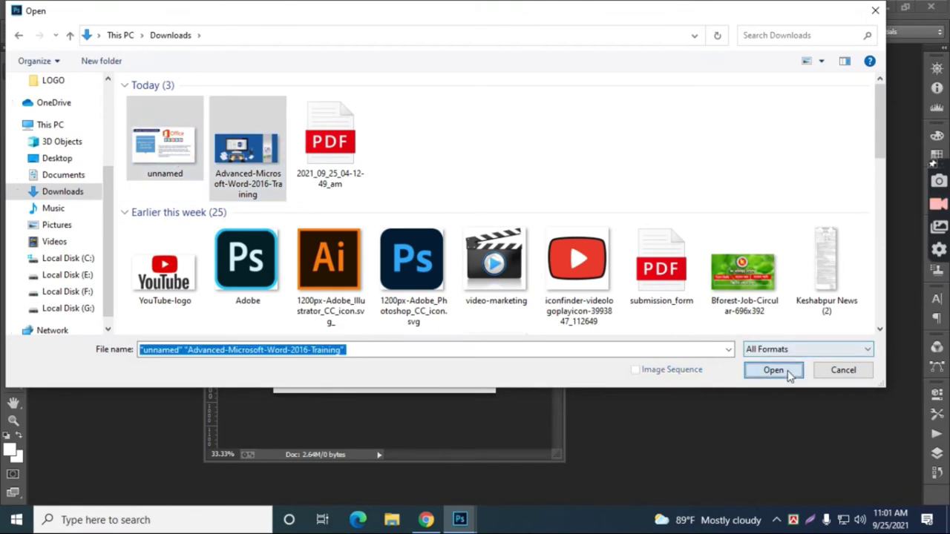
left_click(790, 377)
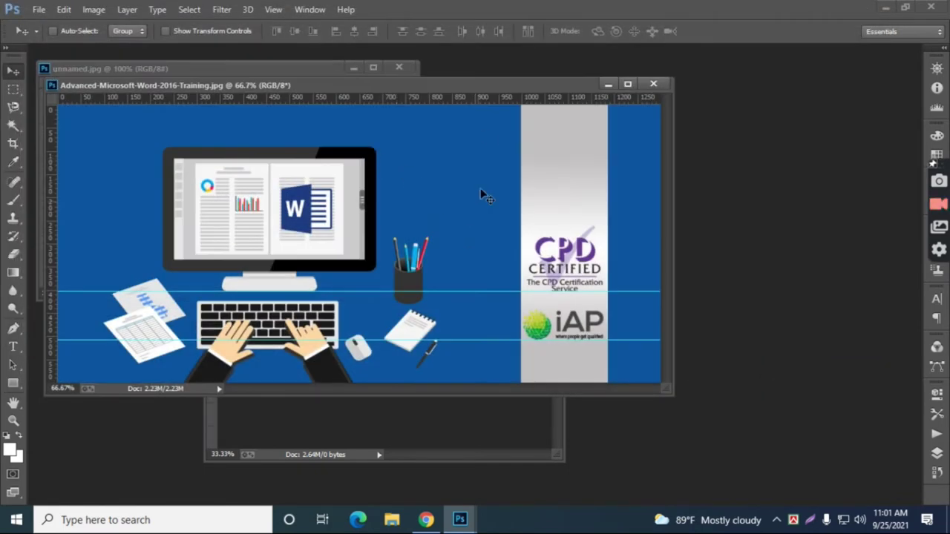
Arrange the three document windows and make the Word-training image active.
left_click_drag(435, 84, 784, 119)
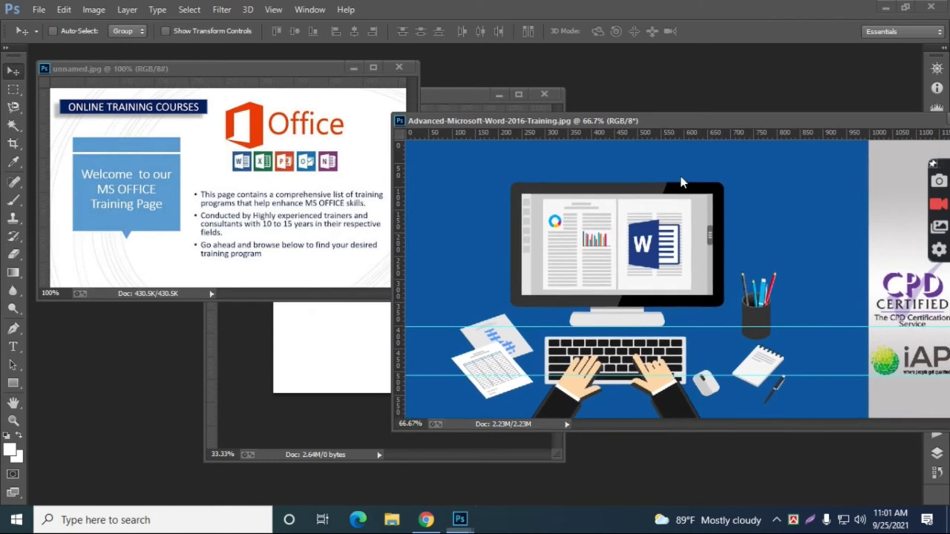
left_click(233, 199)
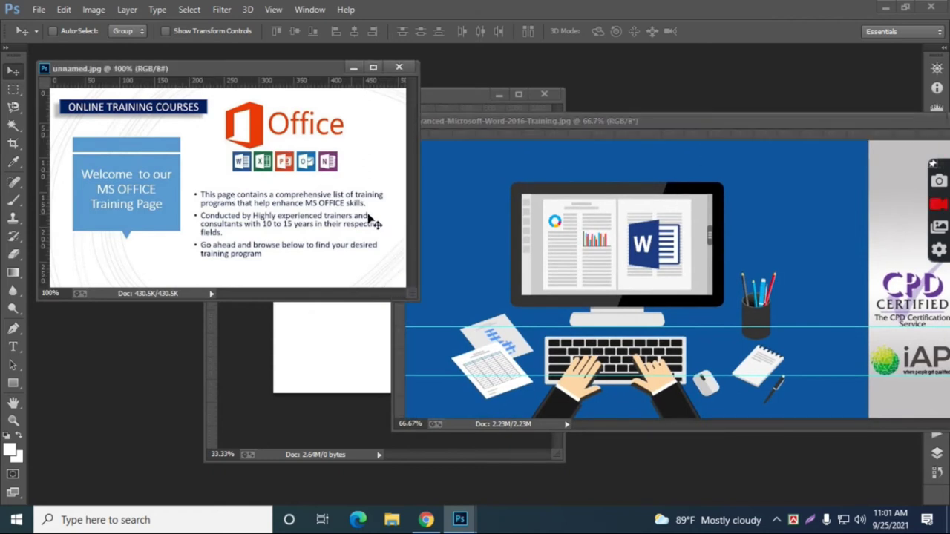
left_click_drag(286, 73, 848, 188)
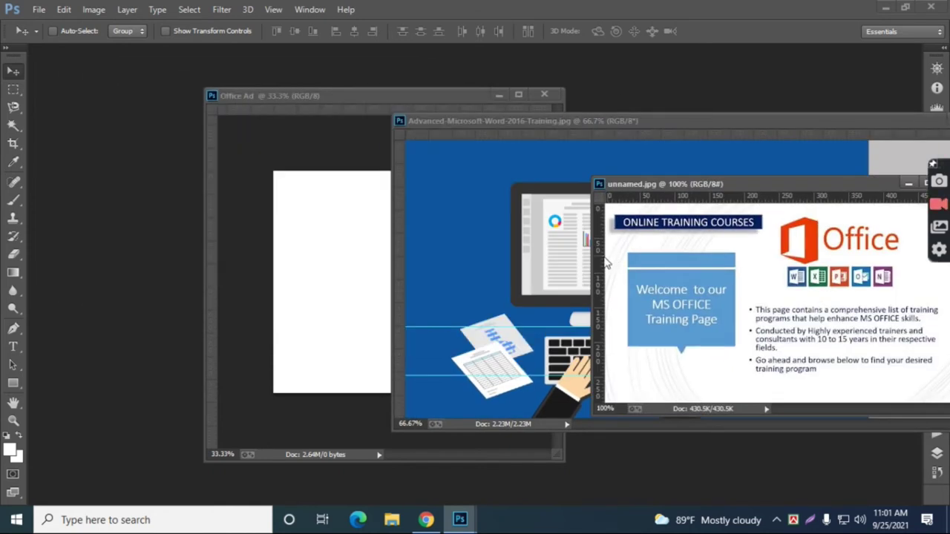
left_click(481, 274)
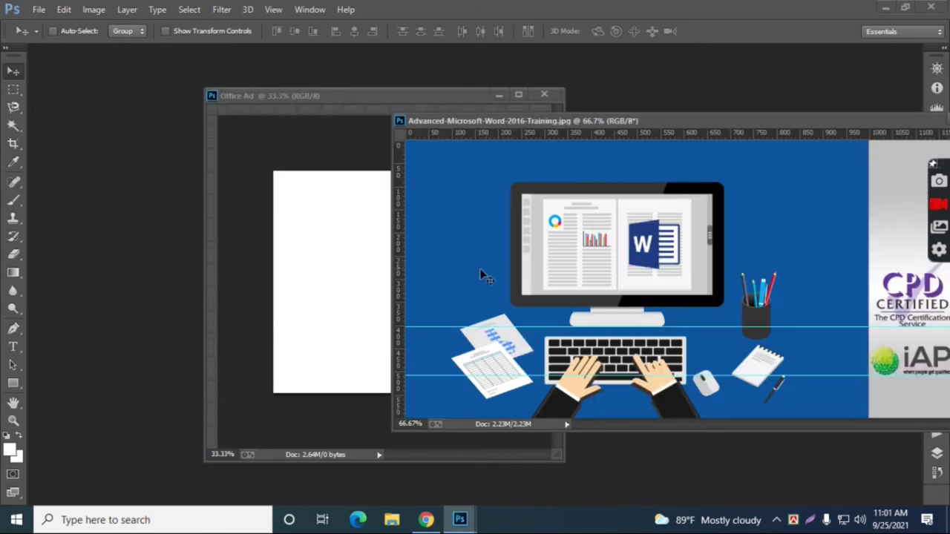
Set the Rectangle tool's fill to blue #28579d, sampled from the Word-training image.
left_click(16, 199)
left_click(13, 162)
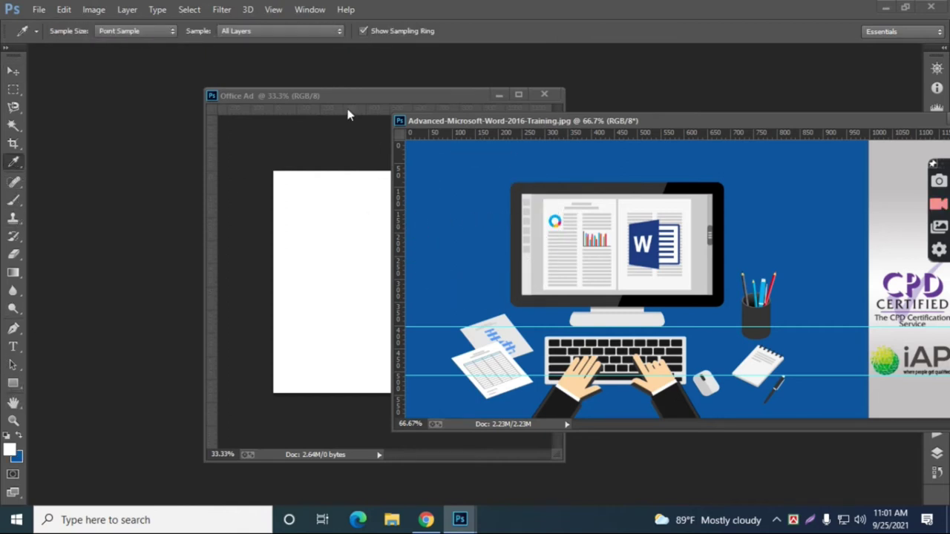
left_click_drag(345, 94, 250, 89)
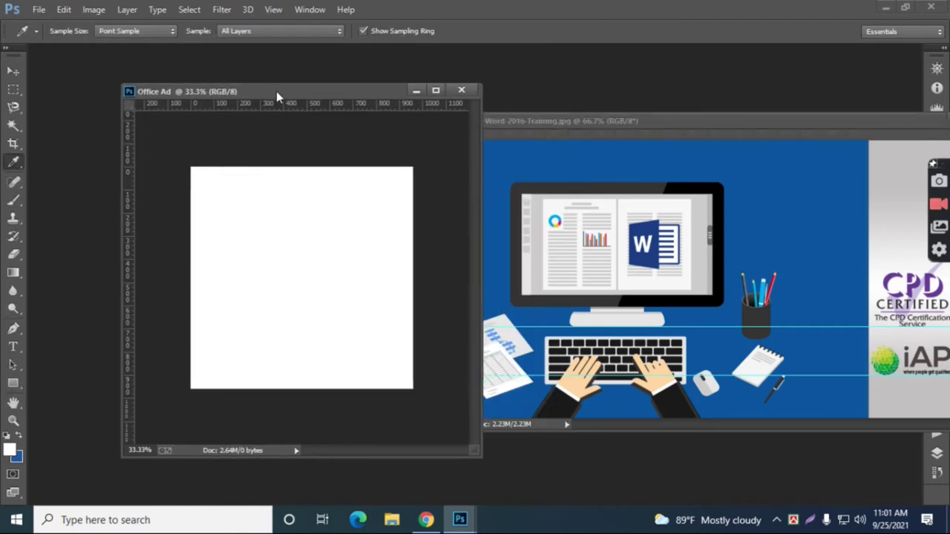
left_click(13, 383)
key("alt")
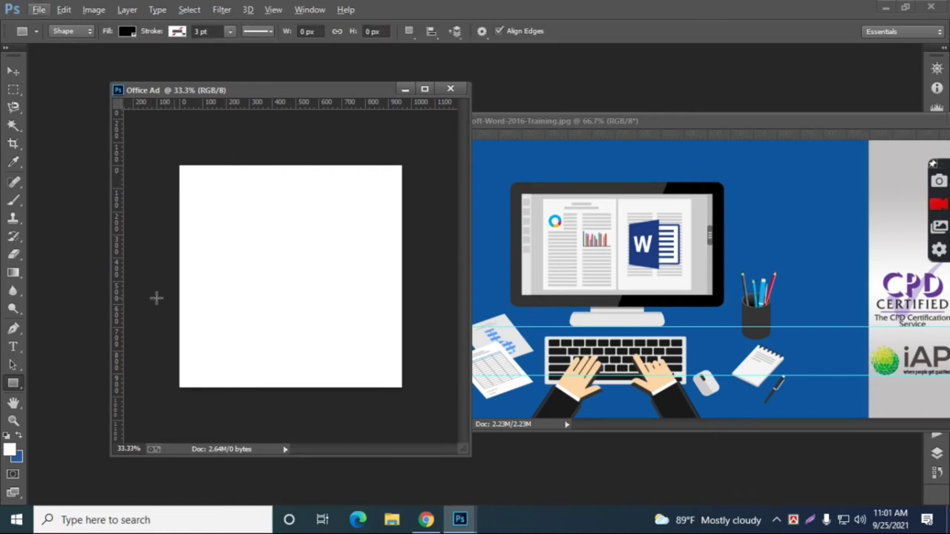
left_click(124, 30)
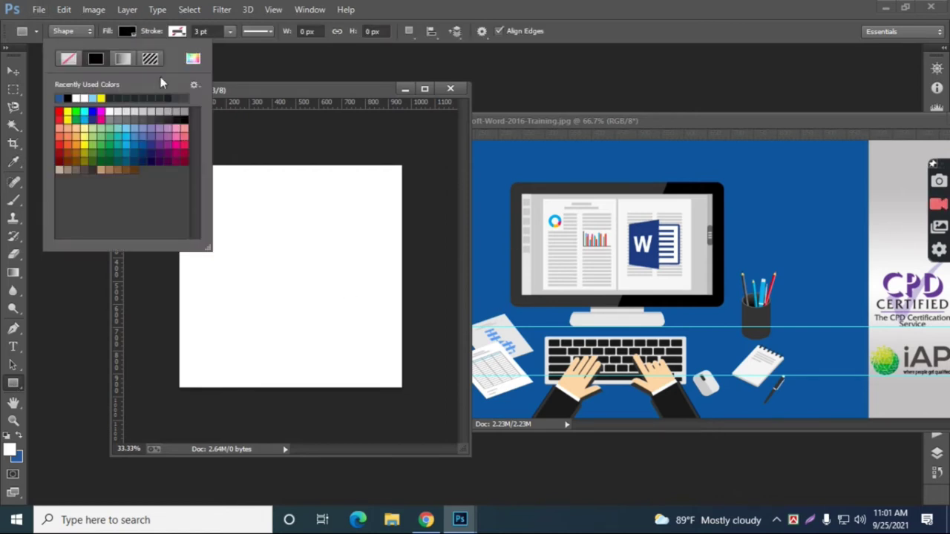
left_click(193, 59)
left_click(587, 156)
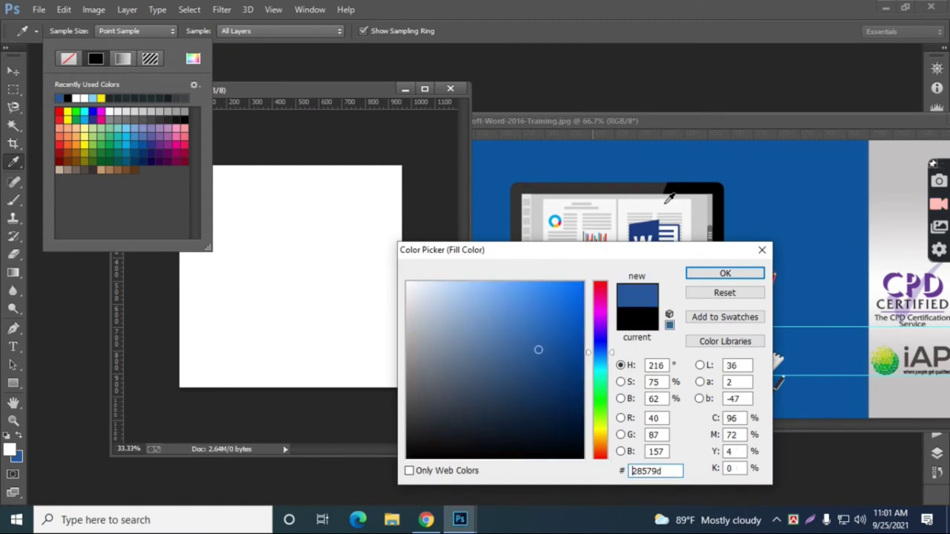
left_click(725, 274)
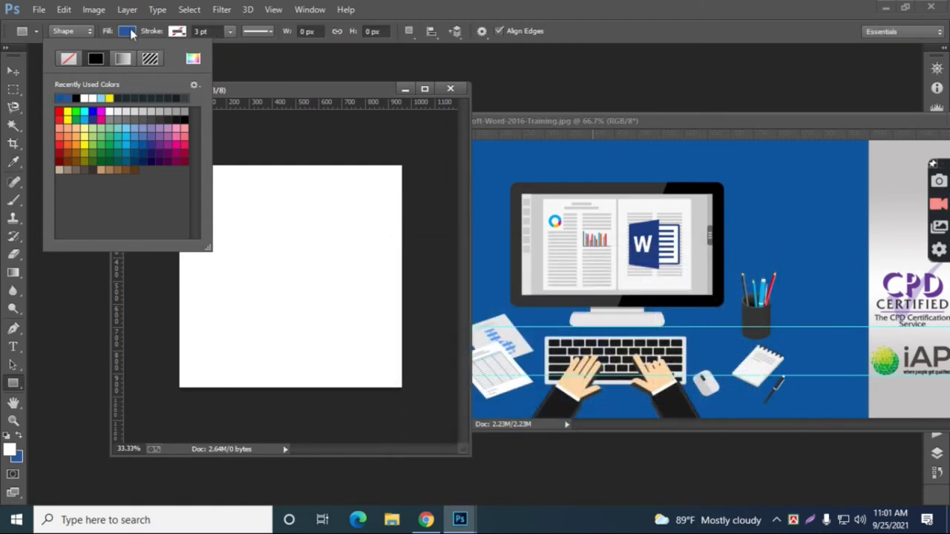
left_click(130, 32)
Draw blue Rectangle 1 across the entire Office Ad canvas.
left_click_drag(177, 161, 291, 320)
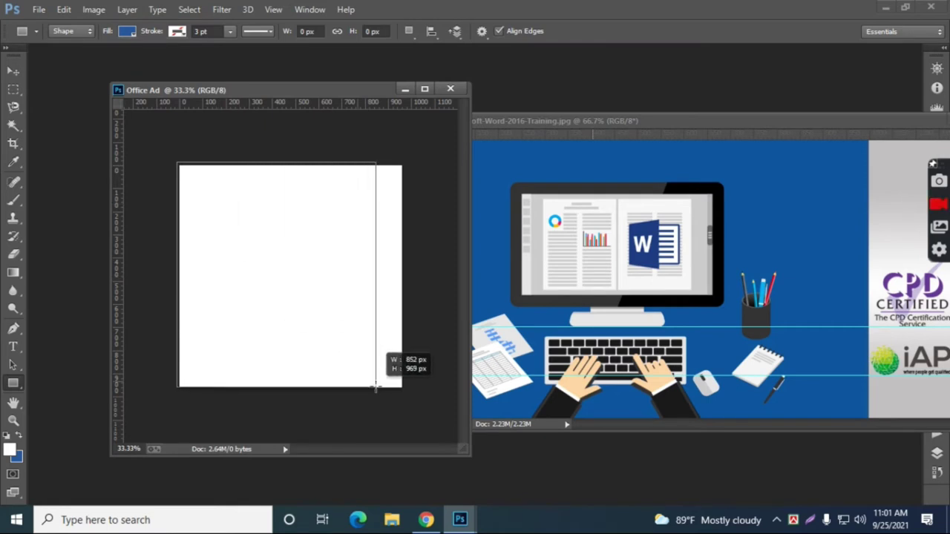
left_click_drag(291, 320, 405, 389)
left_click(12, 71)
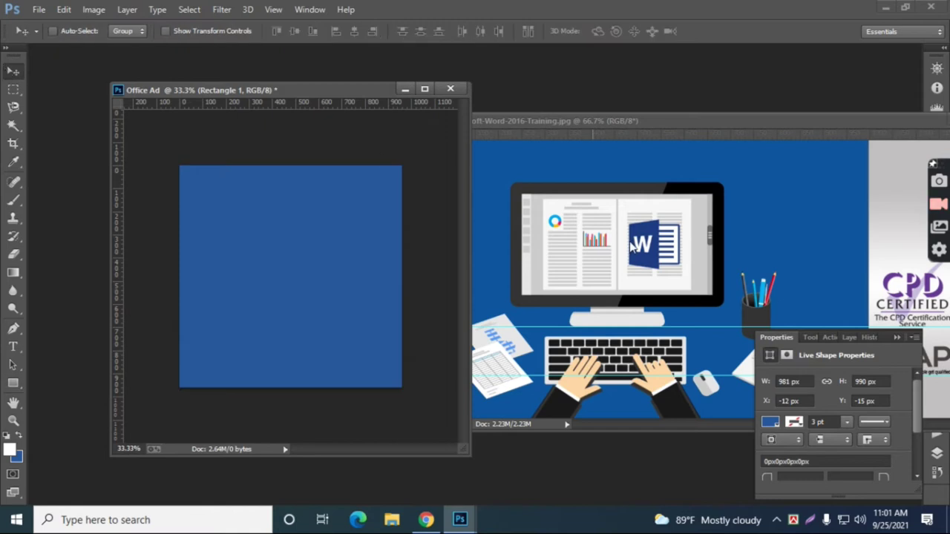
Bring the Word computer illustration into Office Ad as Layer 1 and centre it.
left_click_drag(312, 297, 306, 315)
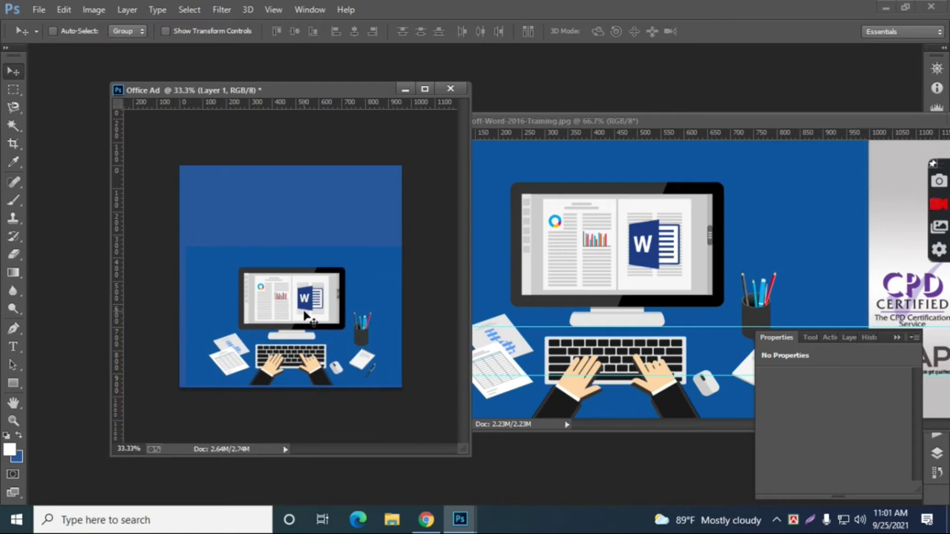
scroll(306, 316, "up", 1)
scroll(306, 316, "down", 1)
left_click_drag(302, 314, 294, 295)
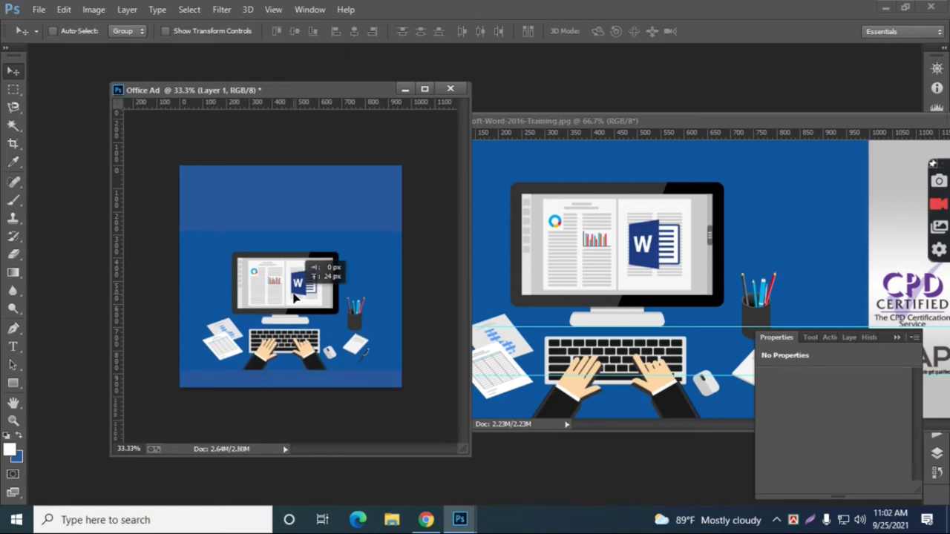
left_click_drag(313, 90, 314, 52)
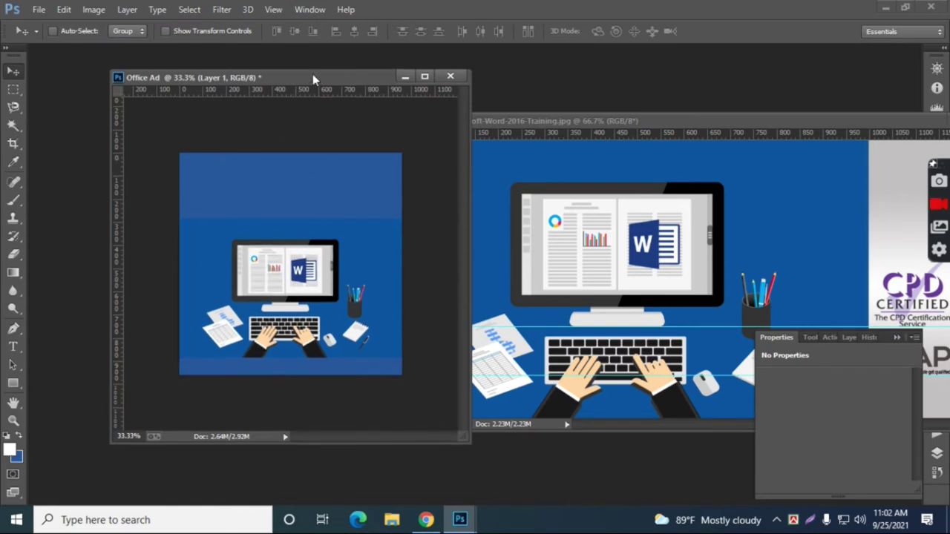
left_click_drag(505, 123, 61, 148)
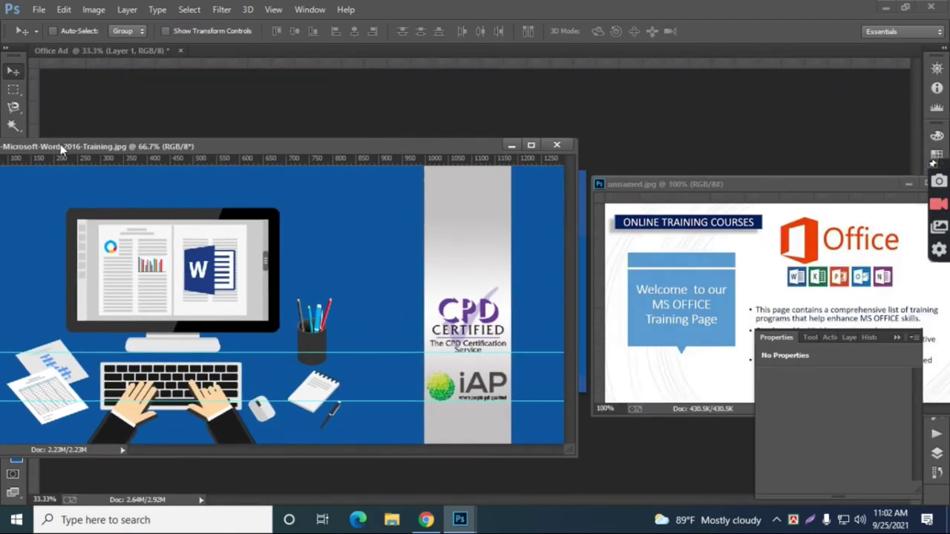
left_click(509, 146)
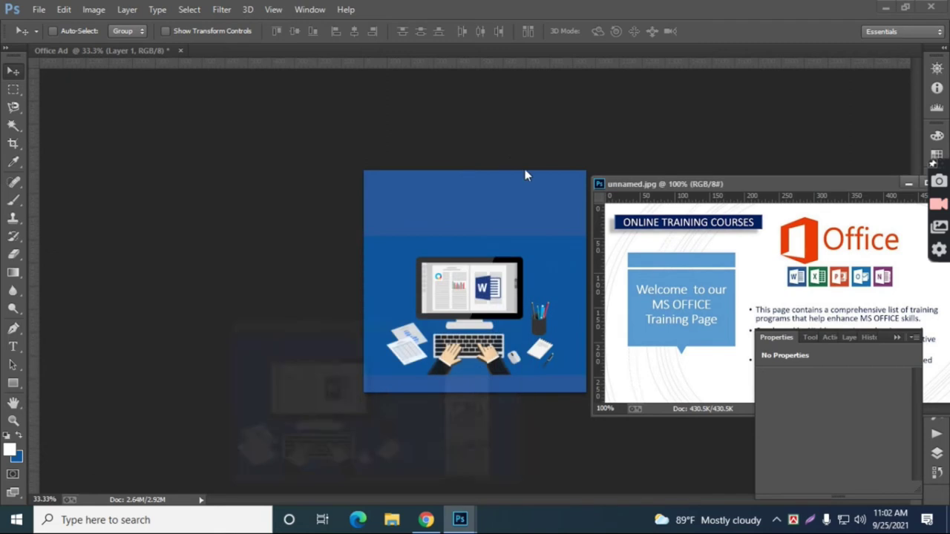
left_click_drag(477, 308, 477, 300)
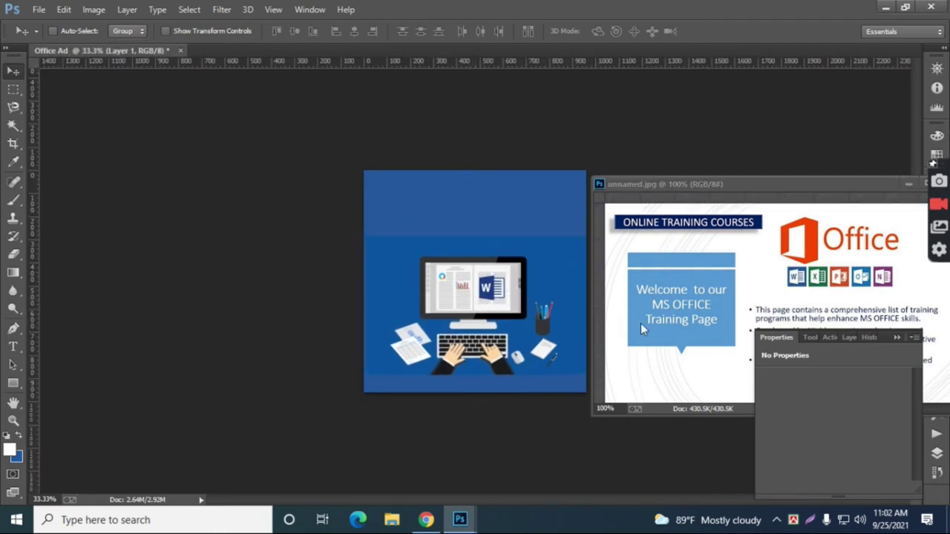
Marquee-select the Office logo and app icons in unnamed.jpg.
mouse_move(683, 184)
left_mouse_down()
mouse_move(586, 189)
mouse_move(263, 170)
left_mouse_up()
key("m")
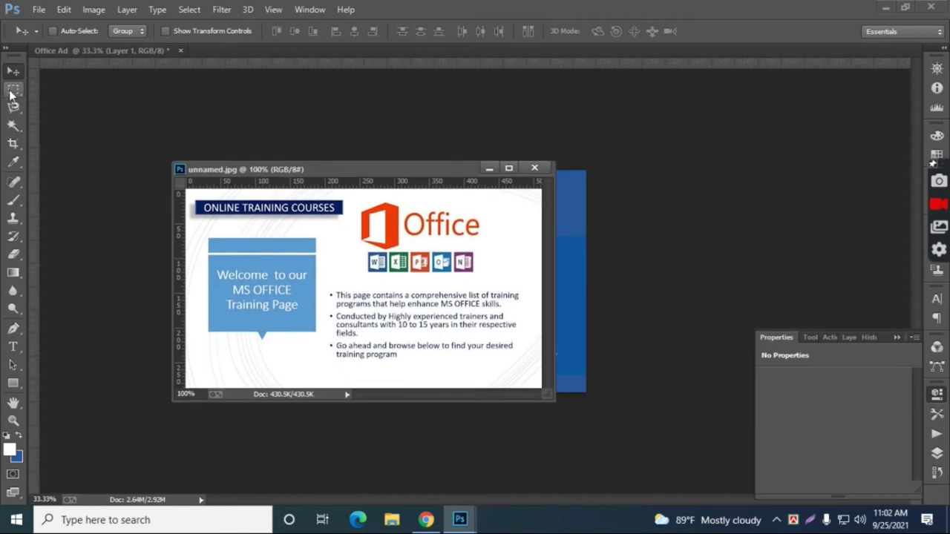
left_click_drag(354, 194, 489, 277)
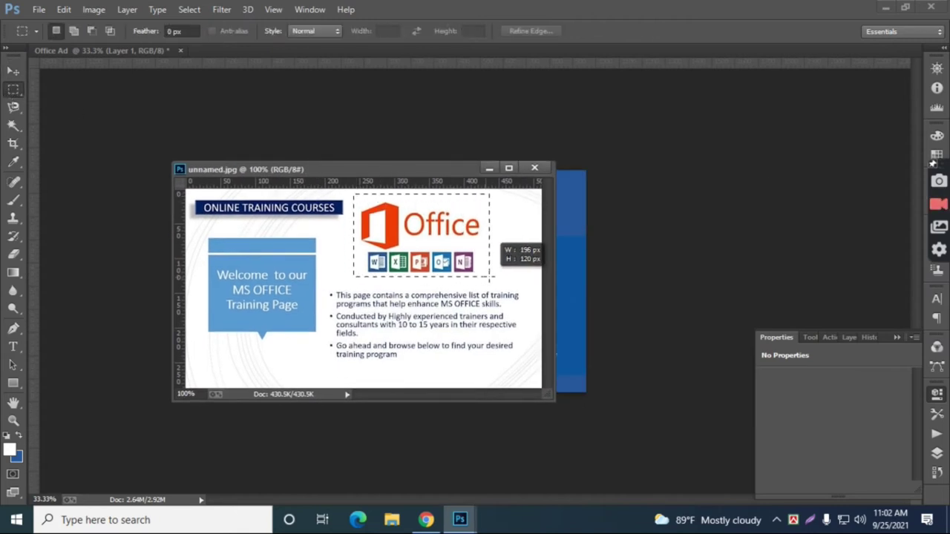
Copy the Office logo onto the ad's monitor as Layer 2 and close unnamed.jpg.
mouse_move(440, 178)
left_mouse_down()
mouse_move(471, 149)
mouse_move(683, 97)
mouse_move(686, 280)
mouse_move(306, 257)
left_mouse_up()
left_click_drag(314, 319, 462, 306)
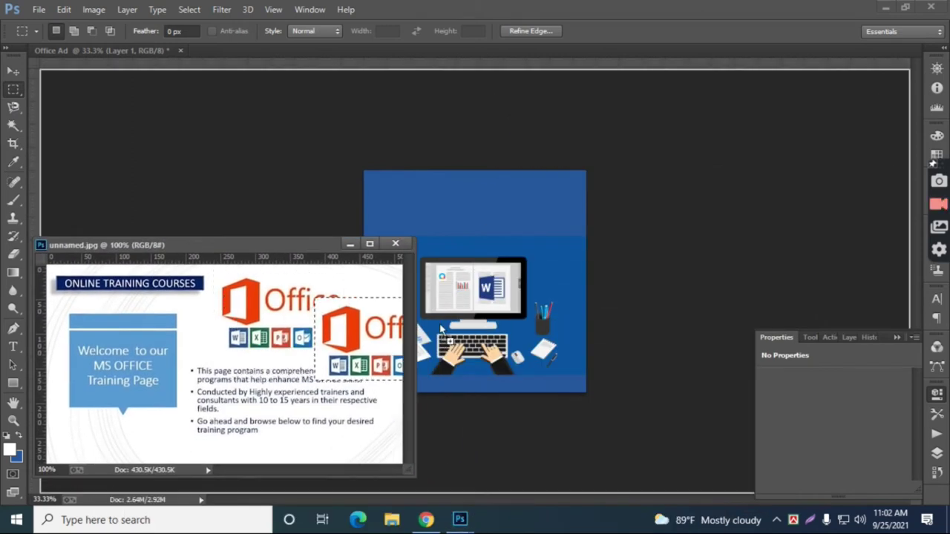
left_click(397, 245)
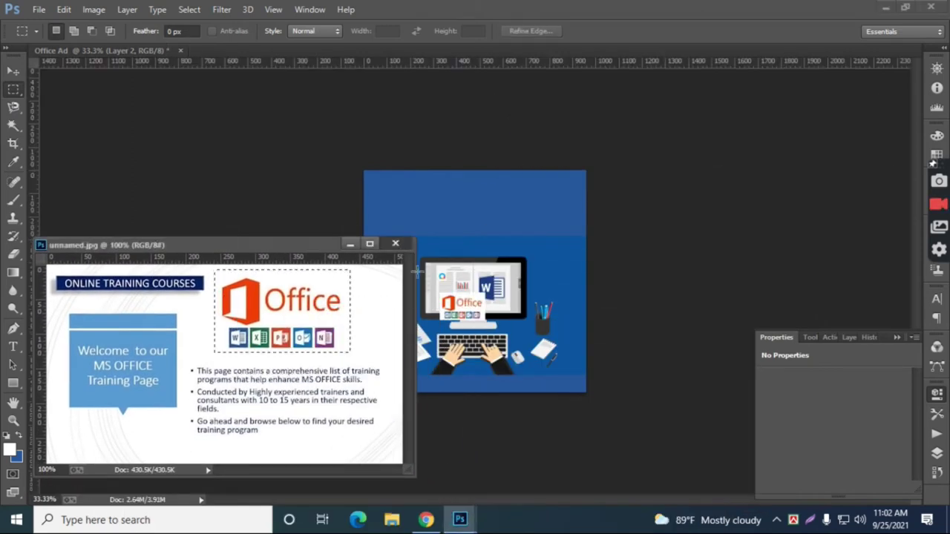
Scale the logo to about 79% and fit it onto the monitor's left screen page.
key("ctrl+equal")
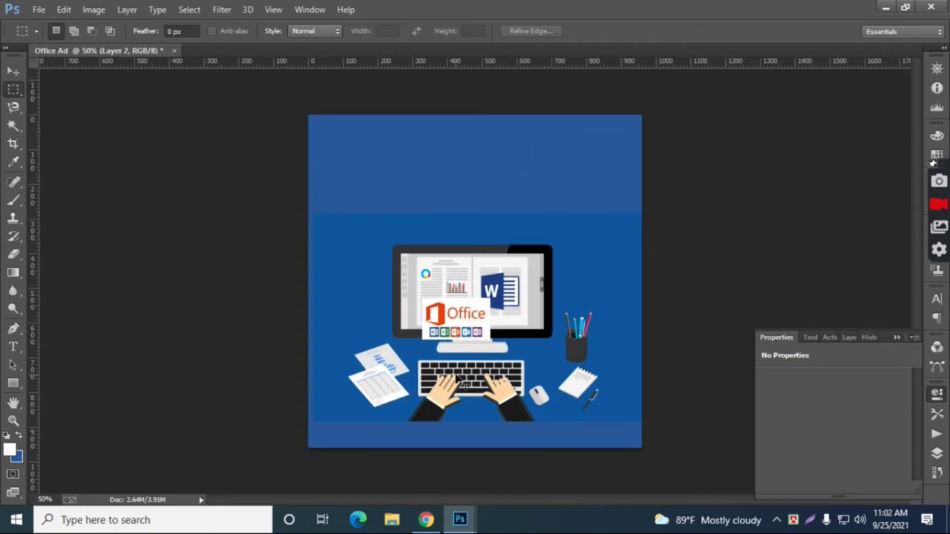
key("ctrl+equal")
key("ctrl+t")
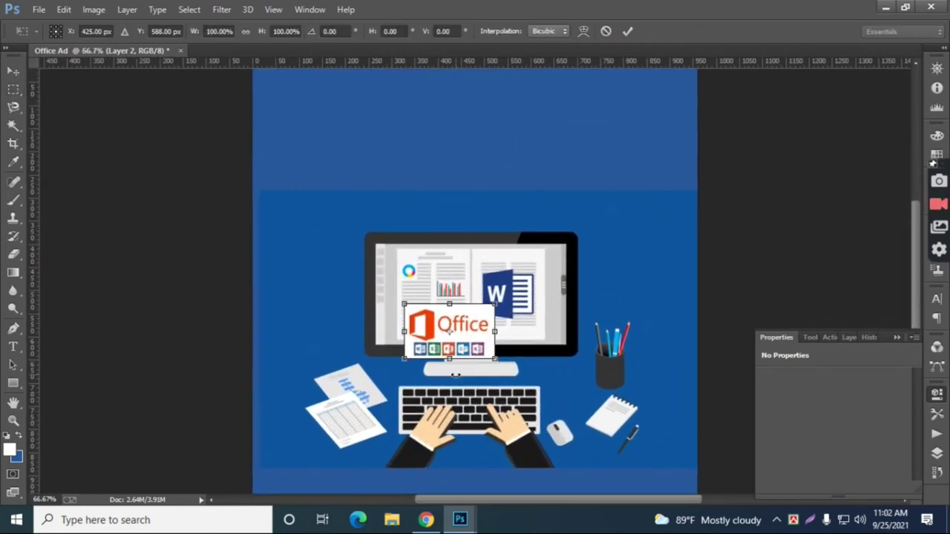
key("ctrl+equal")
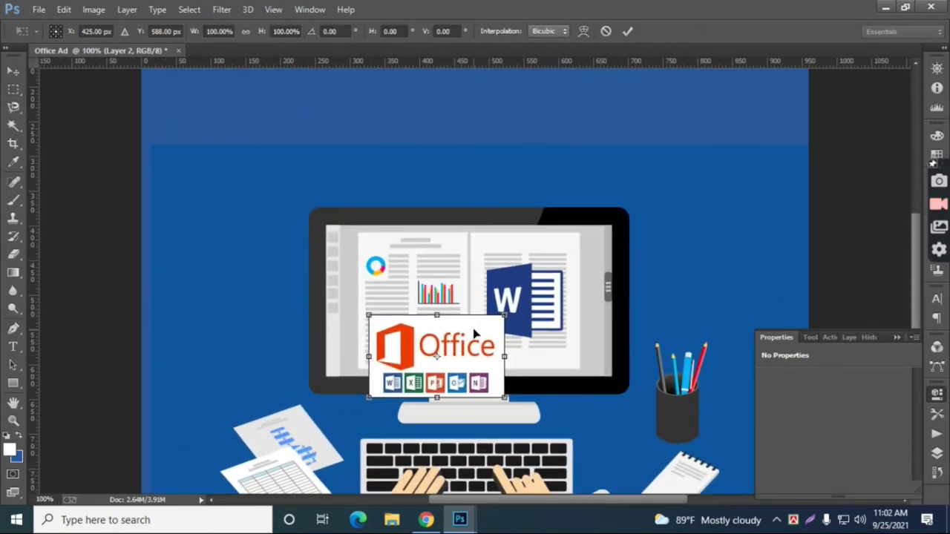
left_click_drag(475, 334, 459, 315)
left_click_drag(483, 348, 456, 330)
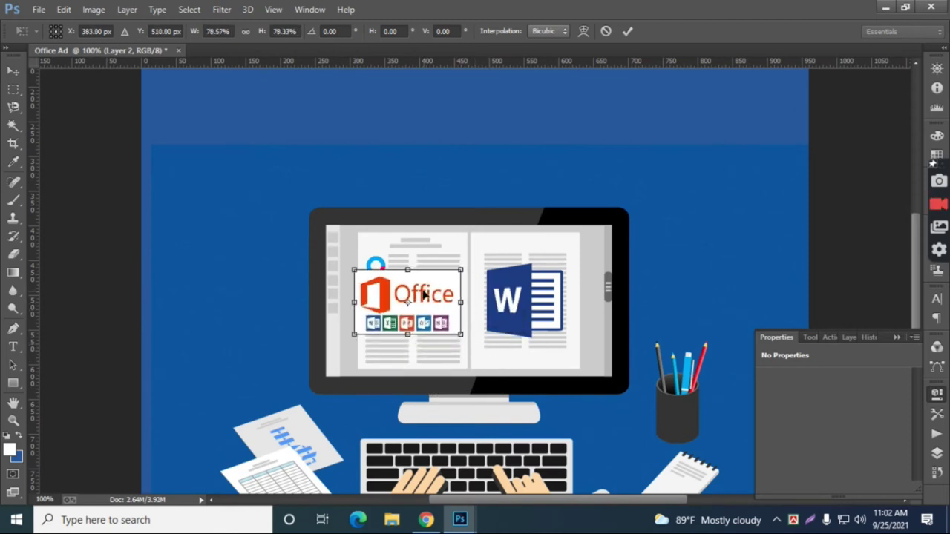
left_click_drag(424, 295, 429, 308)
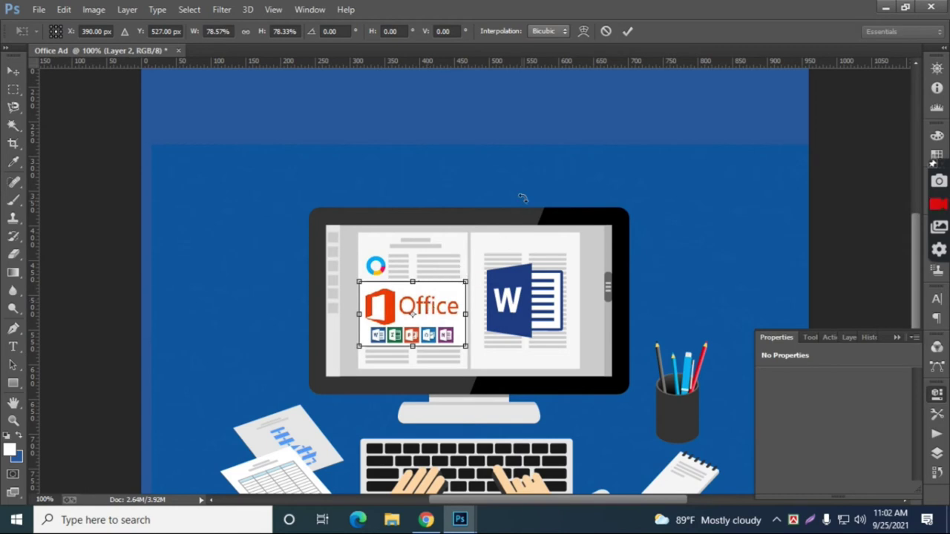
left_click(628, 31)
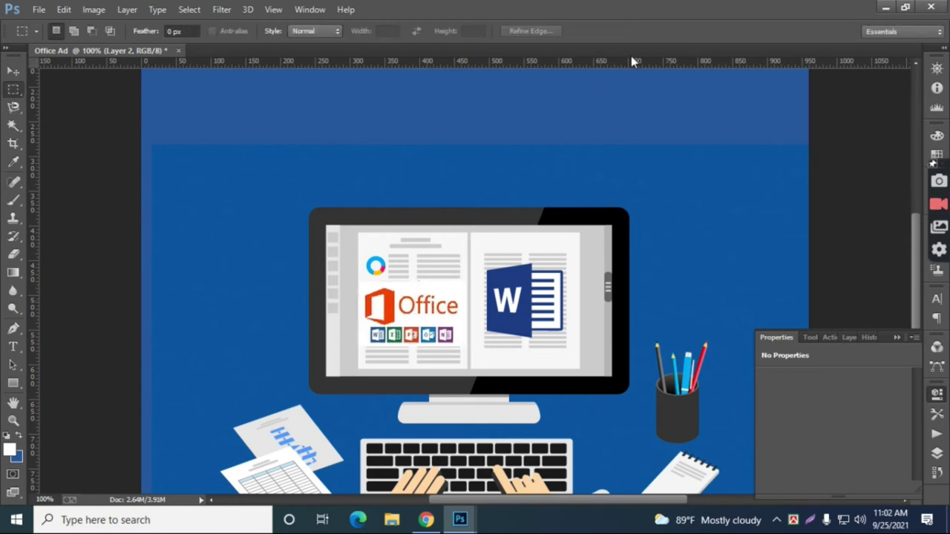
At 300% zoom, nudge the logo up and enlarge it to about 102%.
key("ctrl+plus")
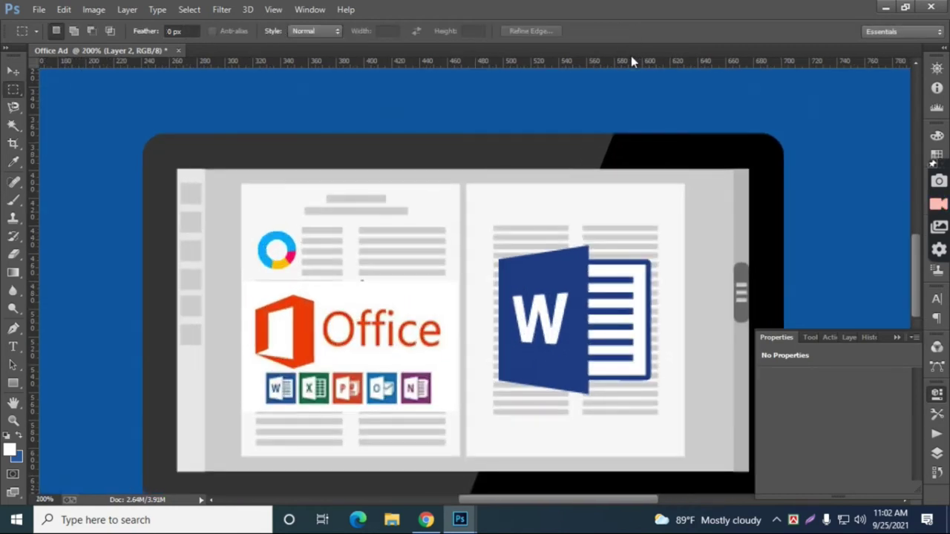
key("ctrl+plus")
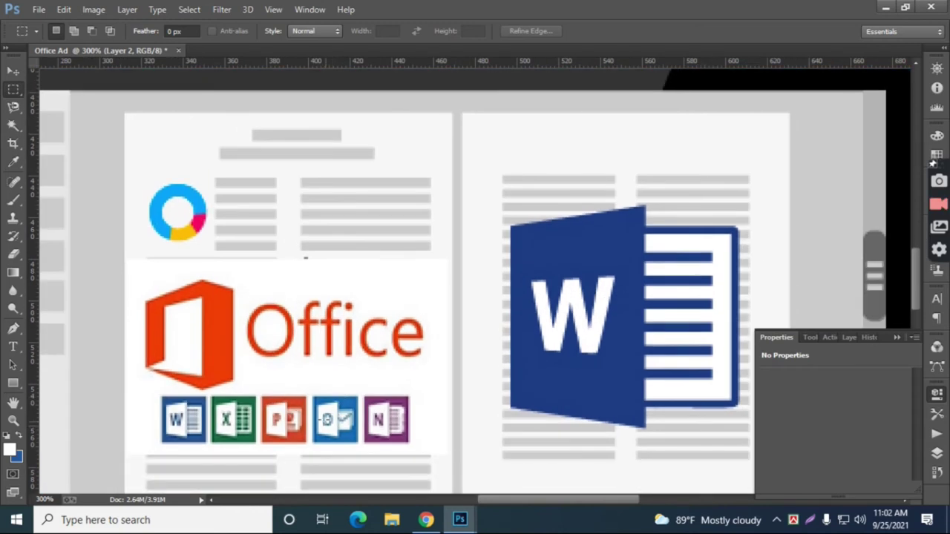
key("ctrl+Up")
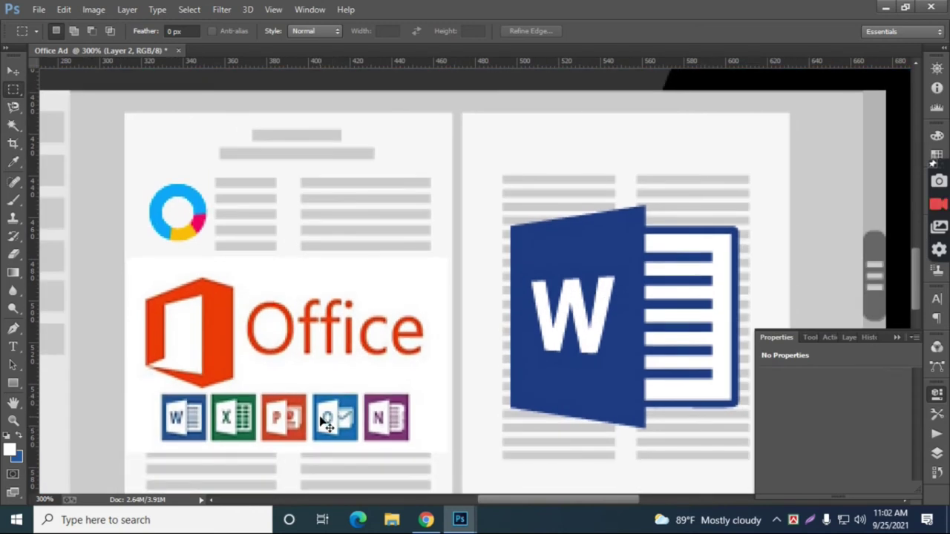
key("ctrl+t")
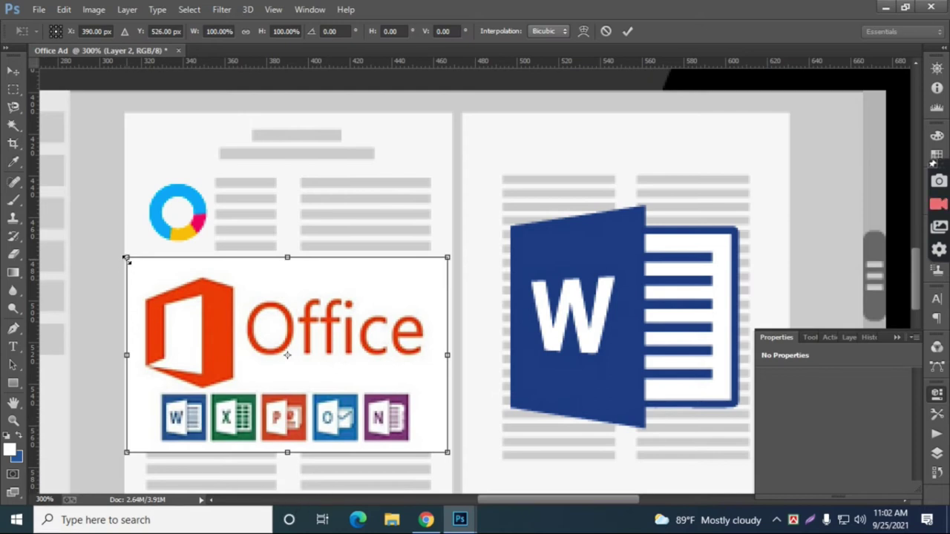
left_click_drag(126, 258, 123, 256)
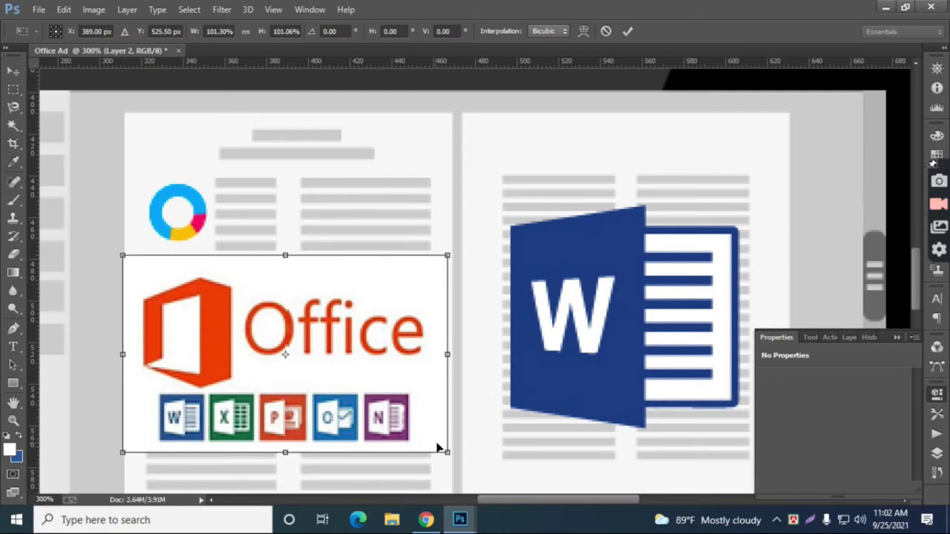
left_click_drag(448, 453, 450, 455)
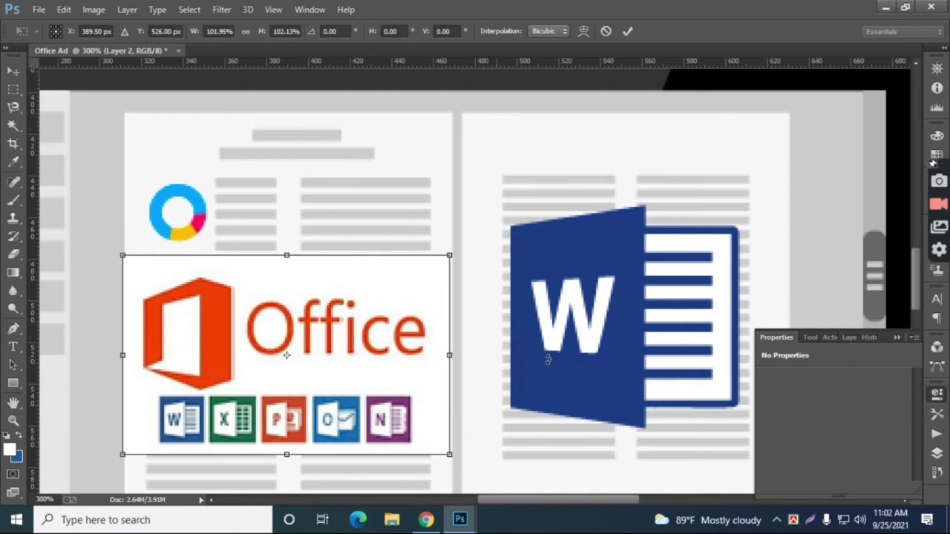
left_click(628, 32)
Nudge the logo one pixel right and one down, then zoom back out.
key("ctrl+Right")
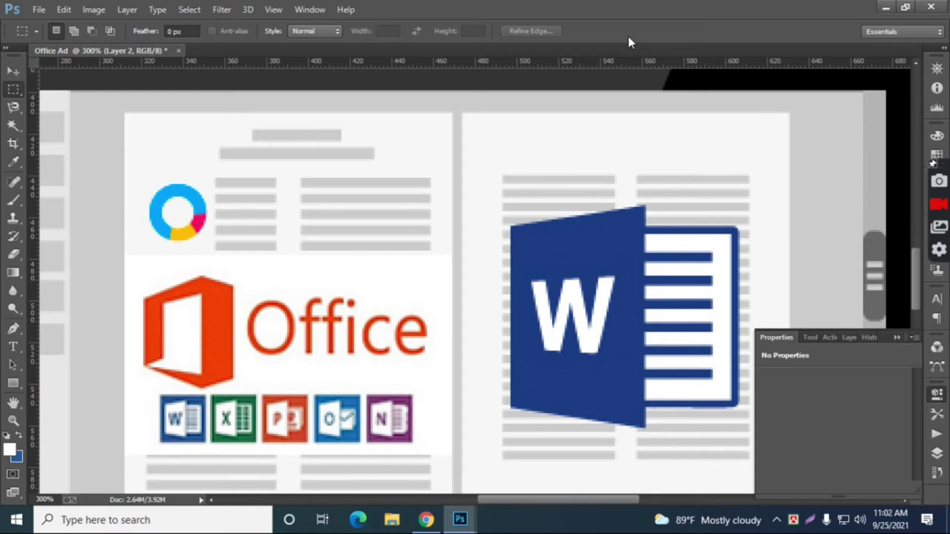
key("ctrl+Down")
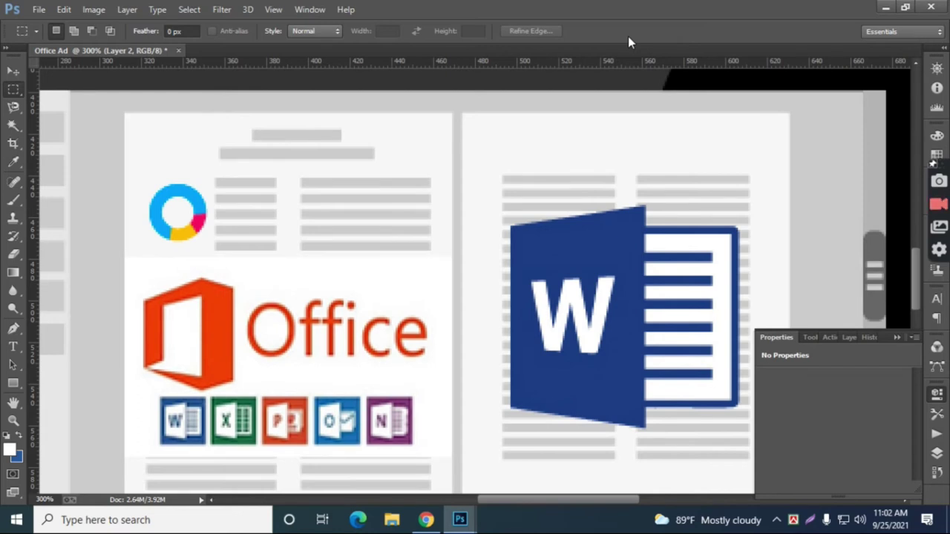
key("ctrl+minus")
key("ctrl+minus")
key("ctrl+minus")
key("ctrl+minus")
key("ctrl+minus")
key("ctrl+plus")
key("ctrl+plus")
key("ctrl+minus")
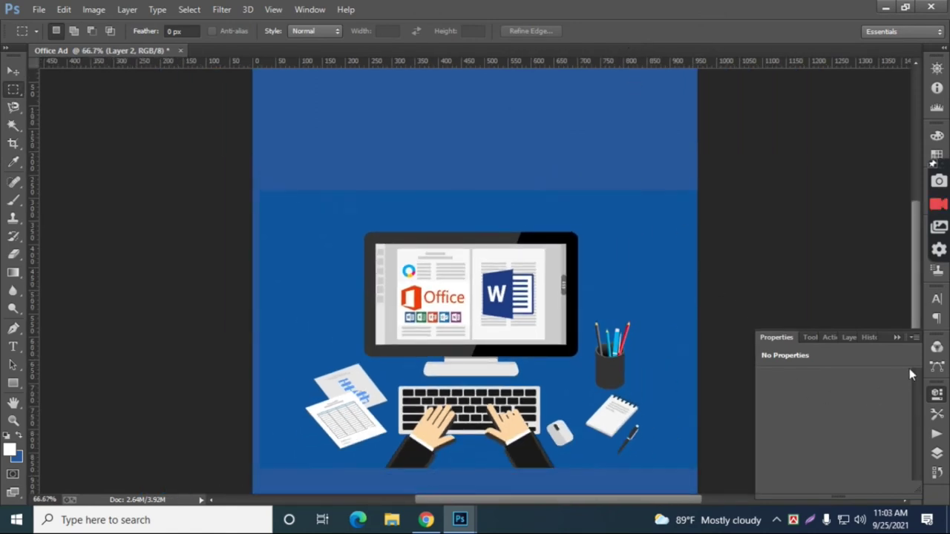
Draw a white 970 × 76 px Rectangle 2 strip along the canvas bottom.
scroll(677, 341, "up", 1)
scroll(678, 342, "down", 3)
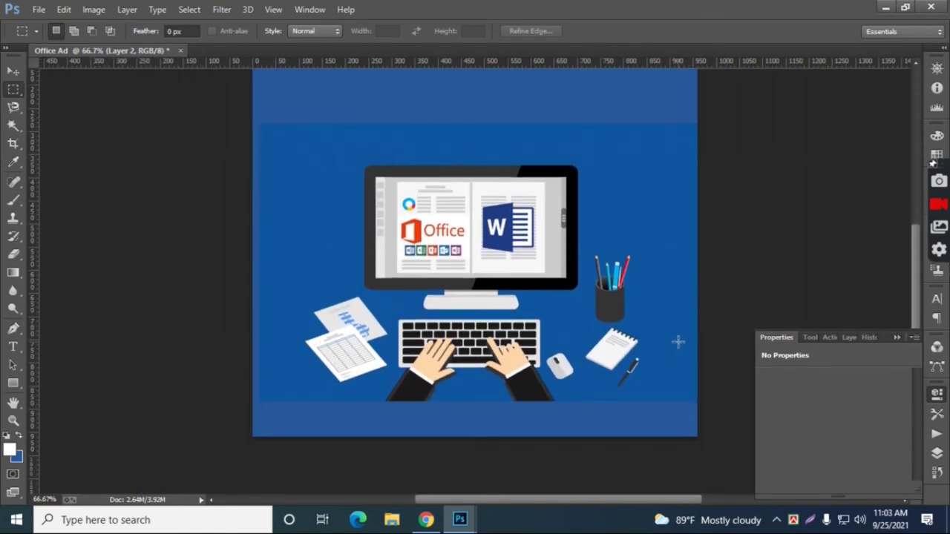
key("ctrl+minus")
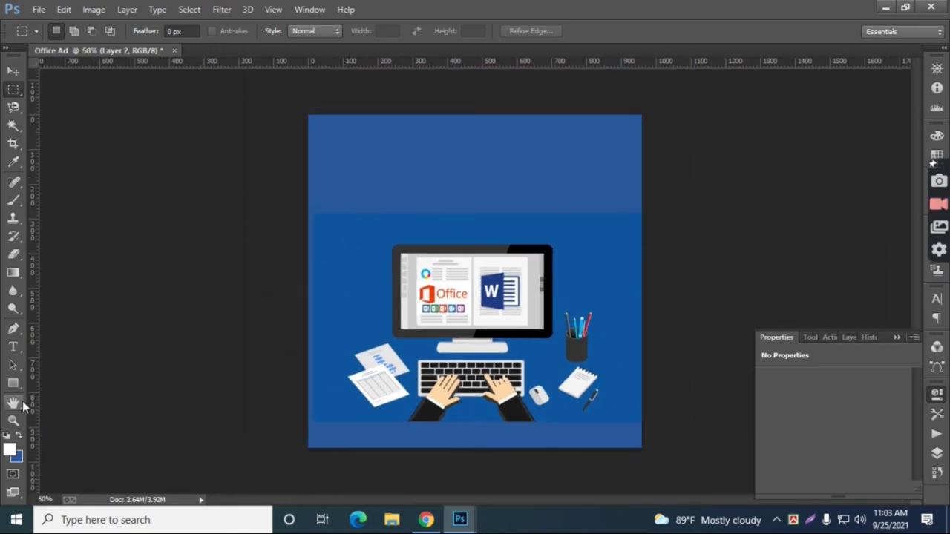
left_click(14, 384)
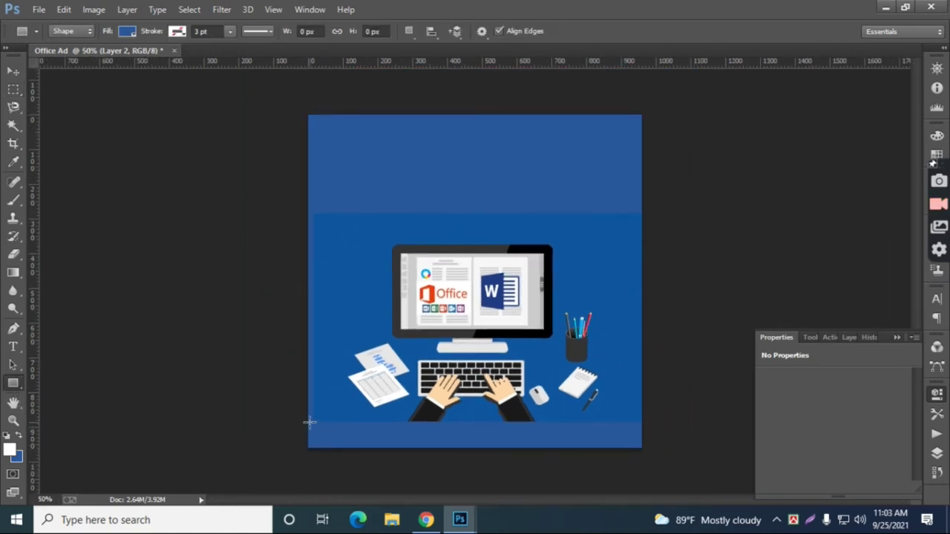
left_click_drag(309, 423, 644, 448)
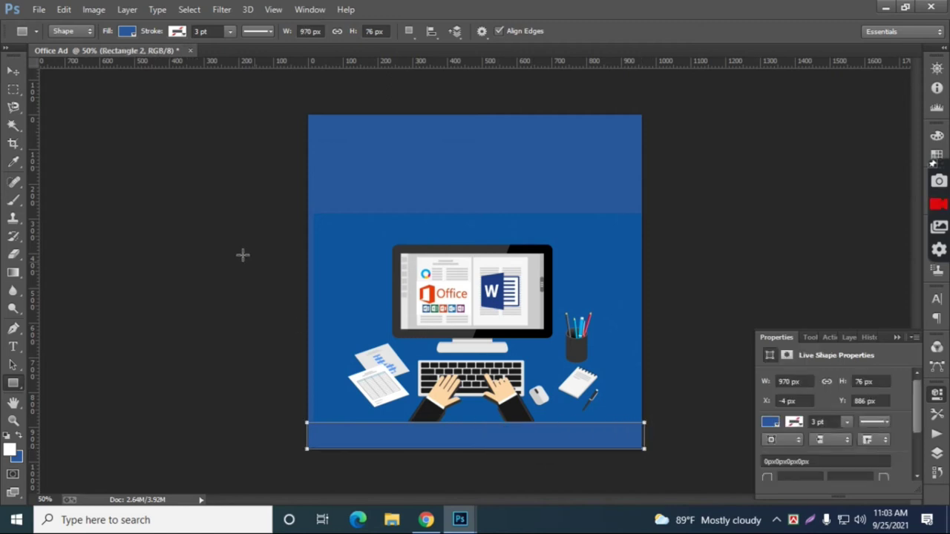
left_click(129, 31)
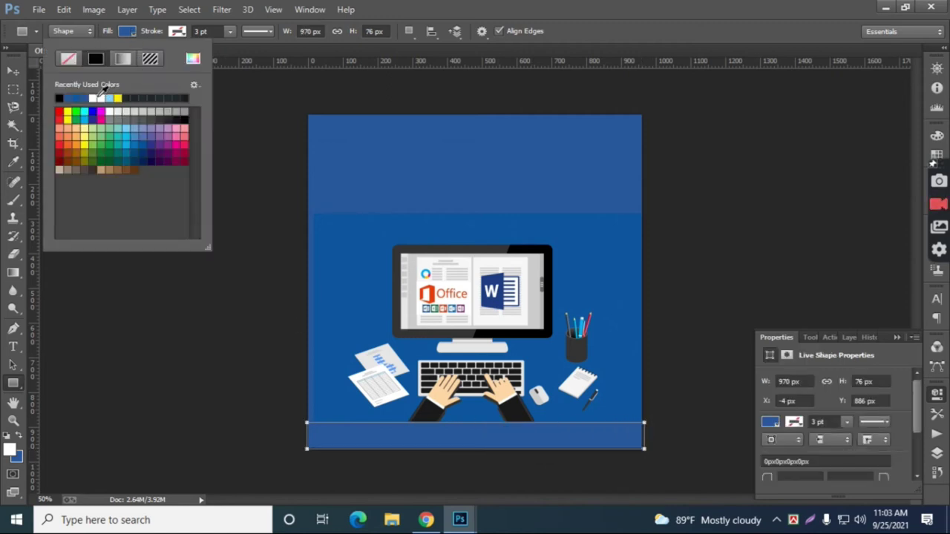
left_click(101, 98)
left_click(12, 70)
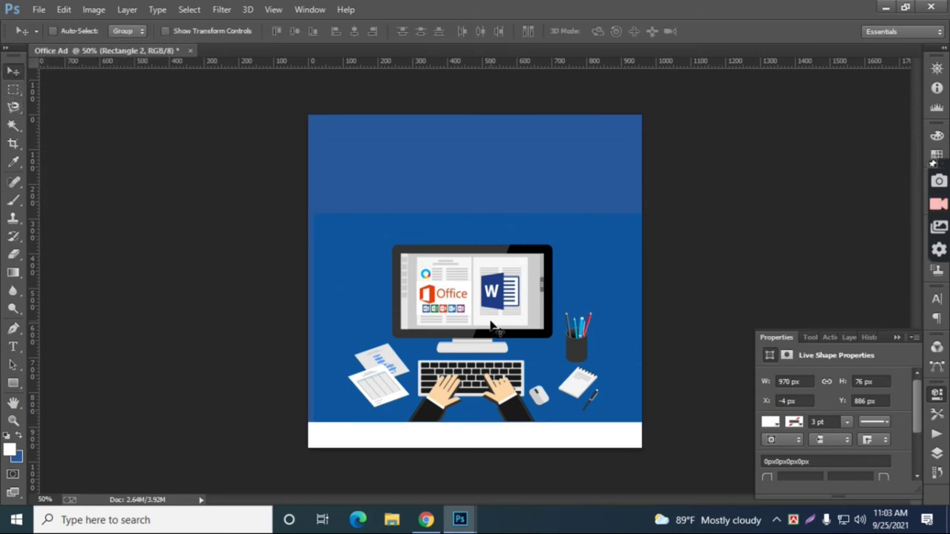
left_click(511, 316, "ctrl")
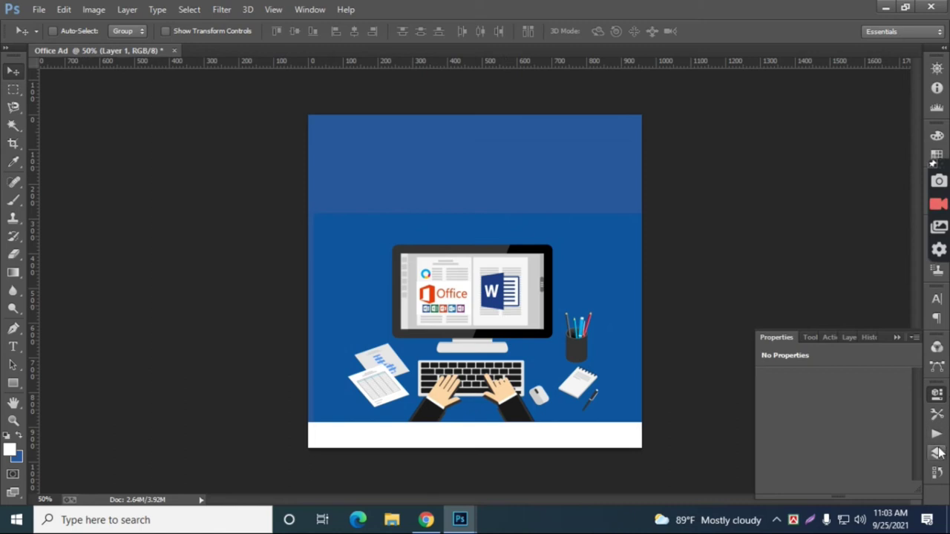
Toggle Rectangle 2's visibility, select Layer 2 and Layer 1 together, and close the layers panel group.
left_click(936, 453)
scroll(865, 452, "down", 1)
scroll(865, 452, "up", 1)
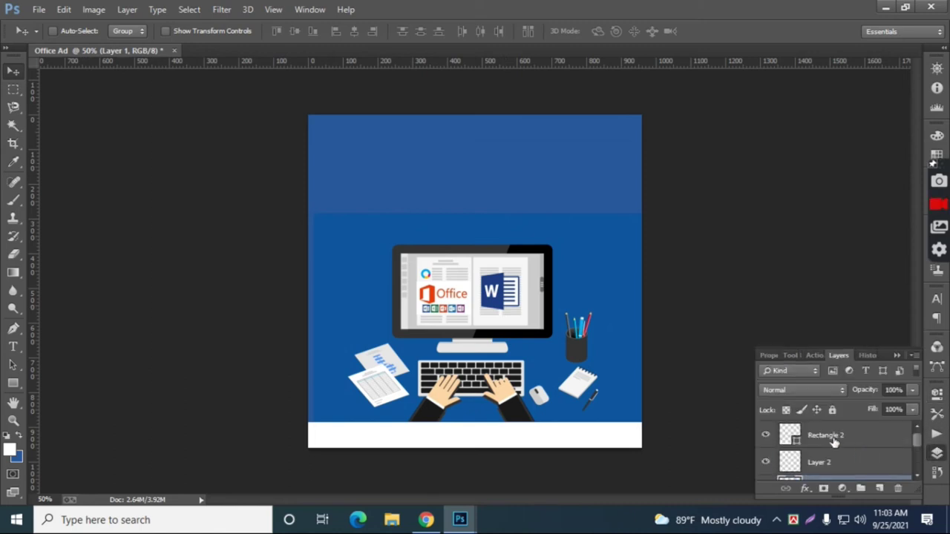
left_click(834, 443)
left_click(765, 435)
left_click(765, 435)
left_click(823, 462)
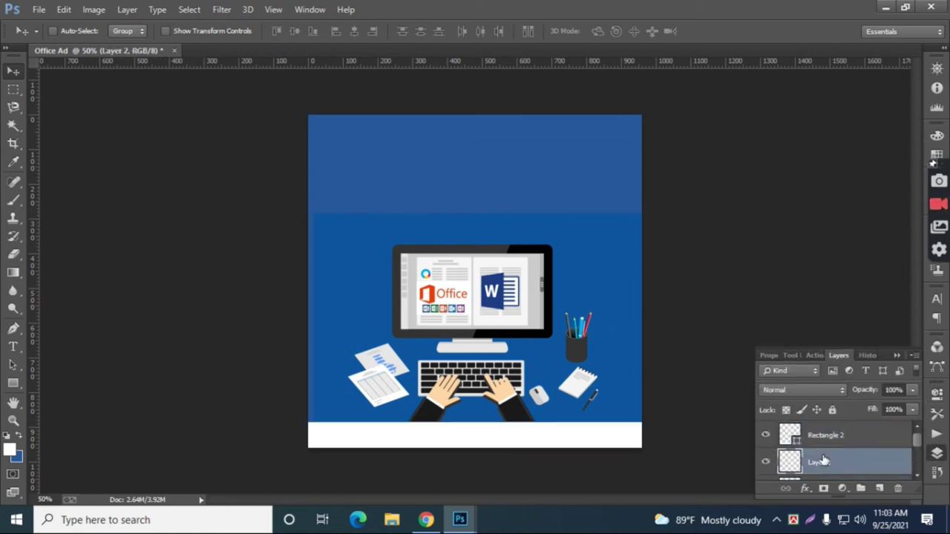
scroll(822, 462, "down", 1)
left_click(824, 462, "shift")
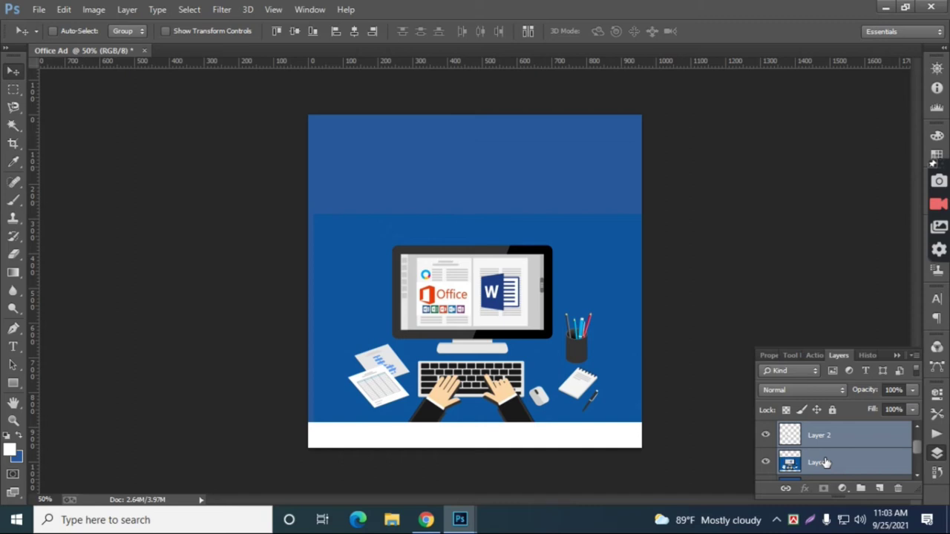
left_click(896, 356)
left_click(17, 347)
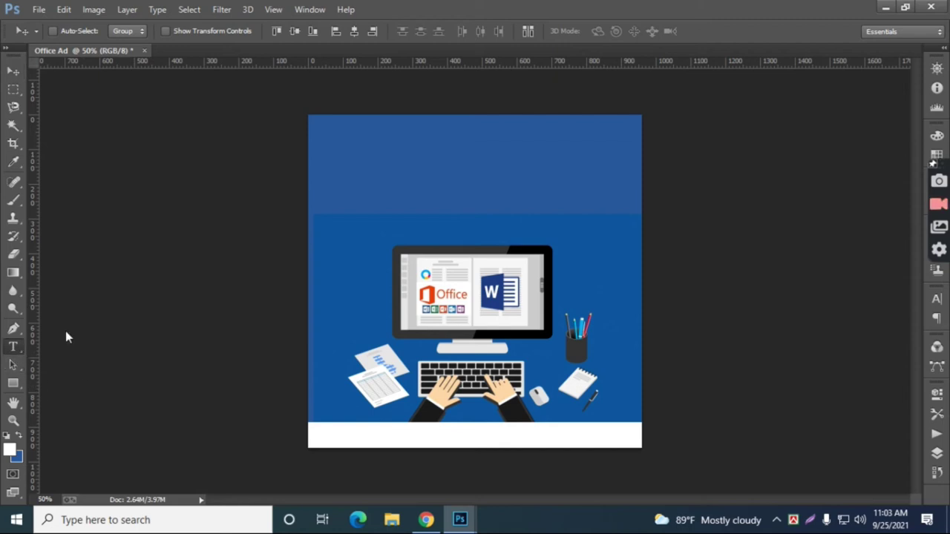
Draw a white 10 × 218 px vertical bar, Rectangle 3, near the ad's top-left.
left_click(12, 383)
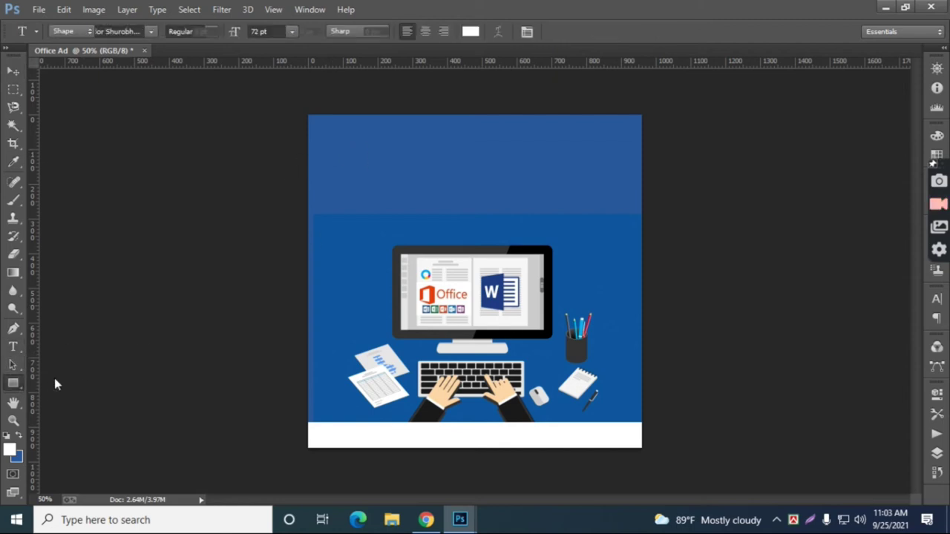
left_click_drag(340, 130, 337, 197)
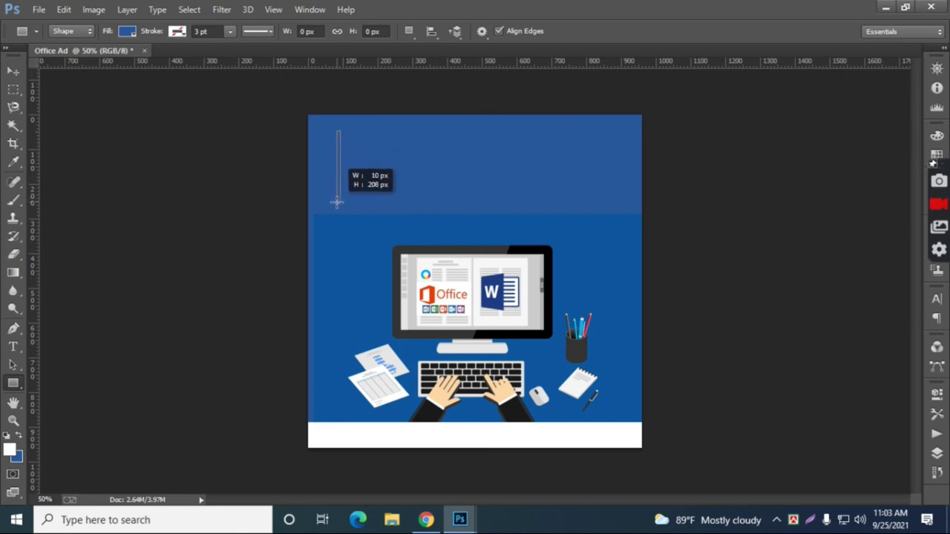
left_click_drag(337, 198, 339, 208)
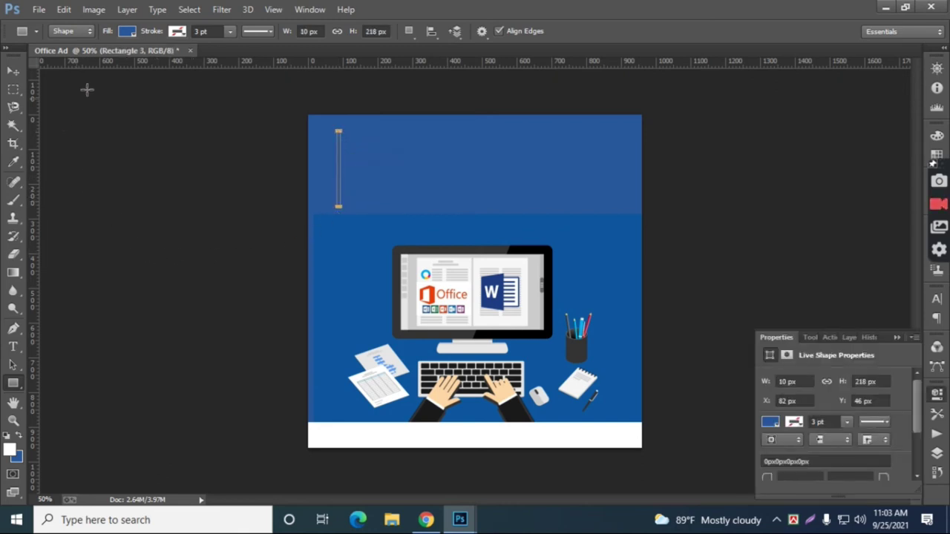
left_click(128, 31)
left_click(61, 95)
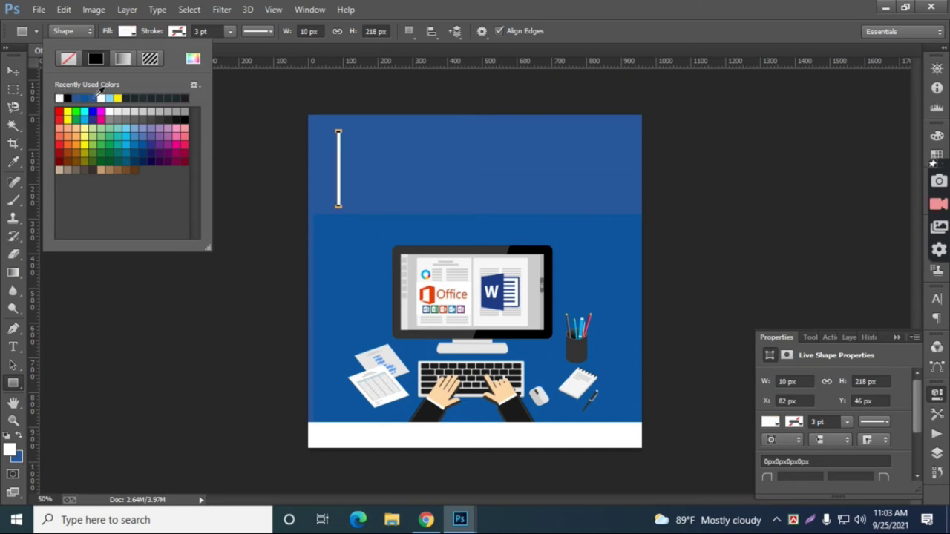
left_click(129, 31)
left_click(14, 72)
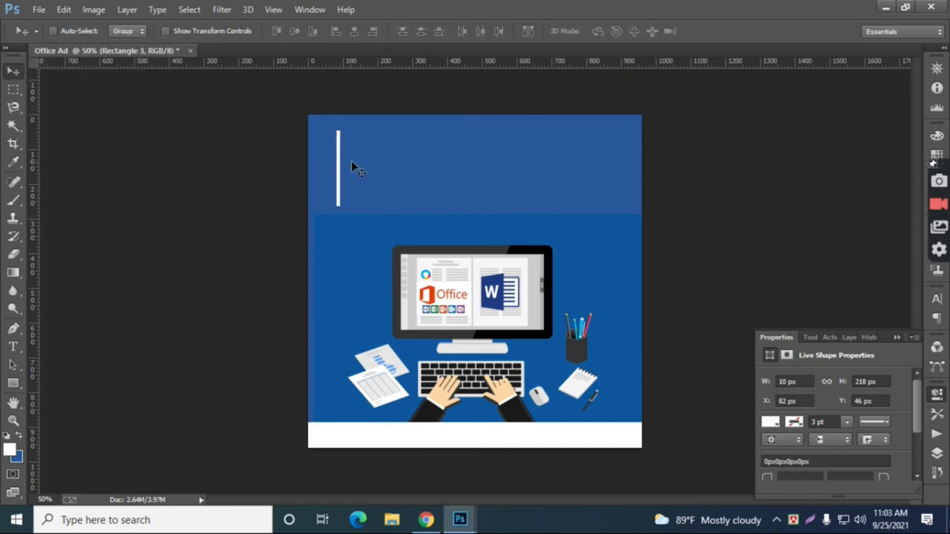
Start a text entry beside the white bar with the size set to 24 pt.
left_click(13, 348)
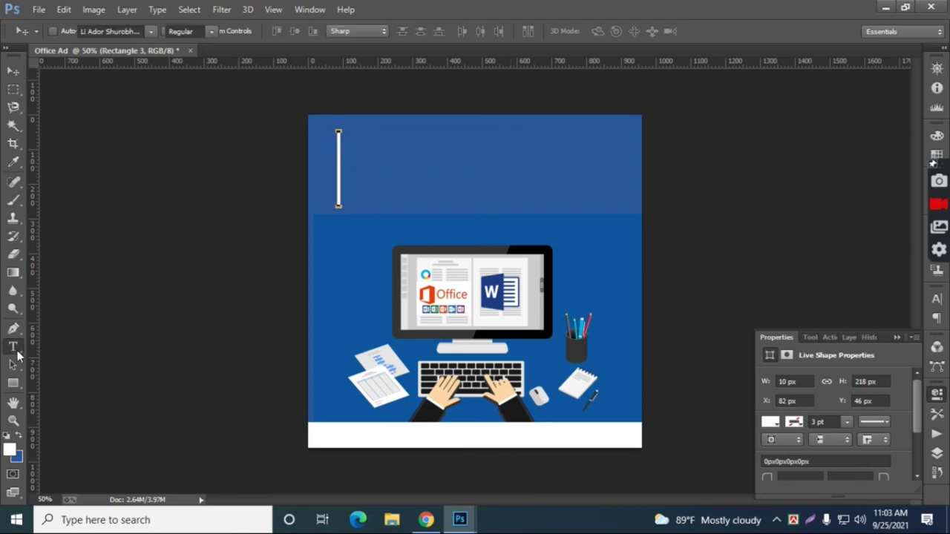
left_click(363, 153)
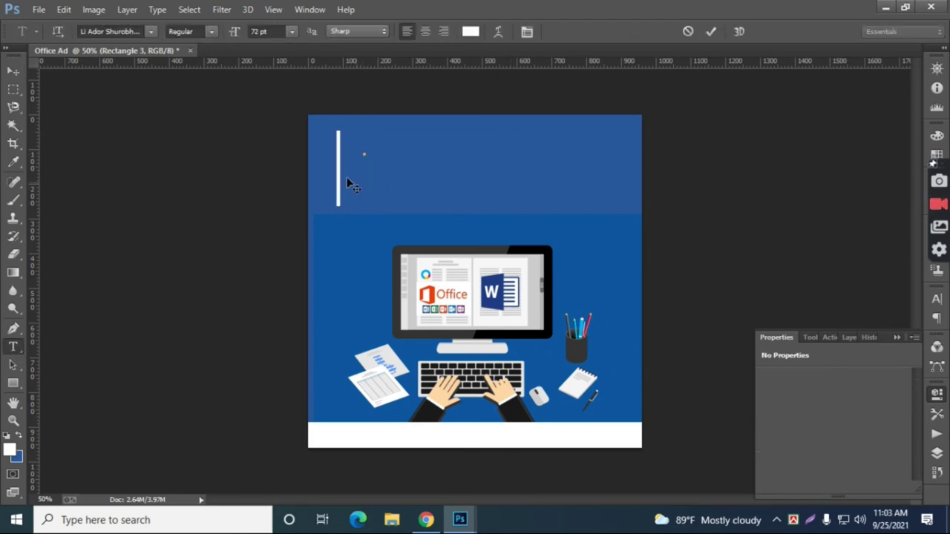
left_click(290, 31)
left_click(289, 236)
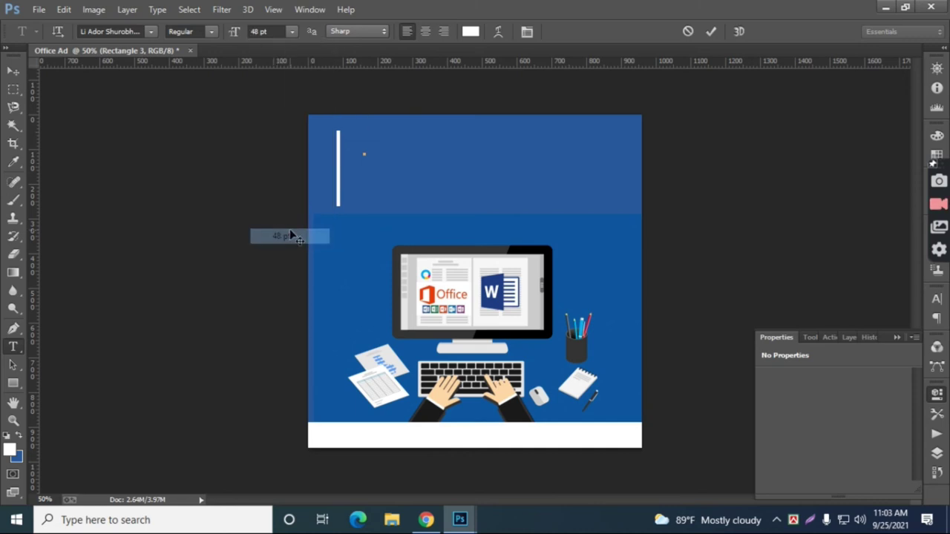
left_click(292, 31)
left_click(288, 207)
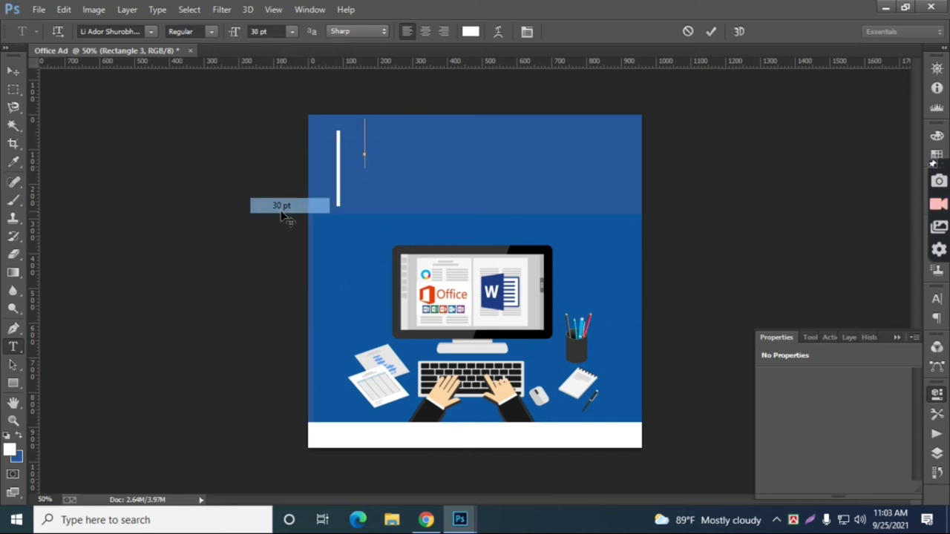
left_click(292, 32)
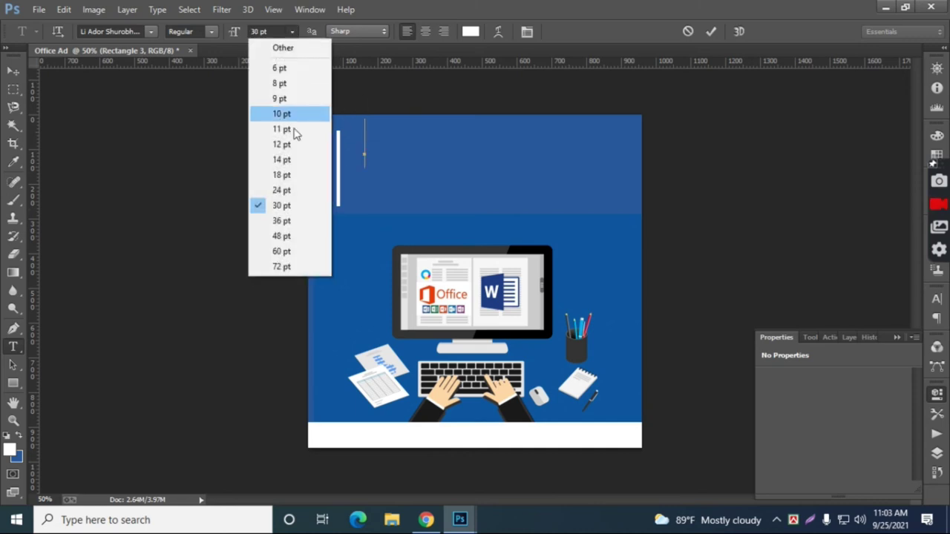
left_click(301, 190)
Set the font to Arial and type the heading word 'Profational'.
type("চ")
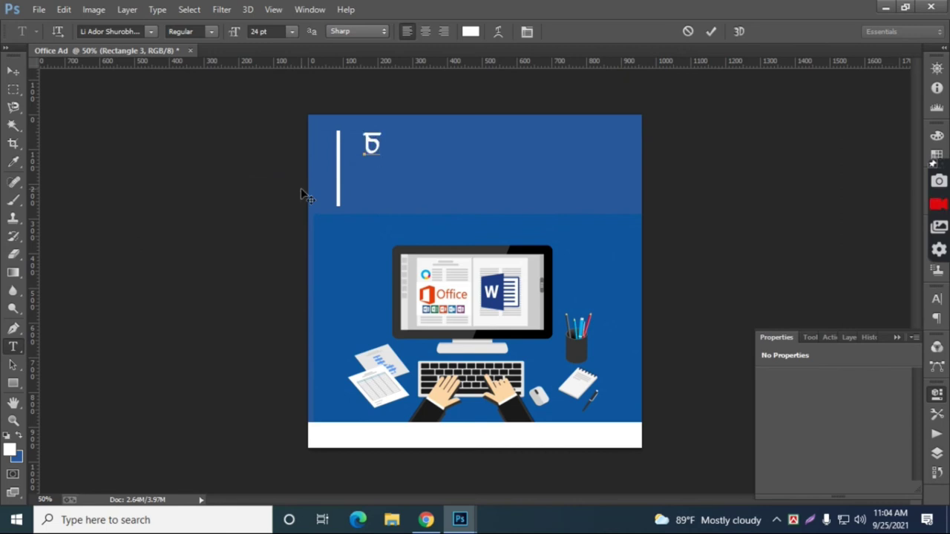
key("BackSpace")
left_click(131, 31)
type("Arial")
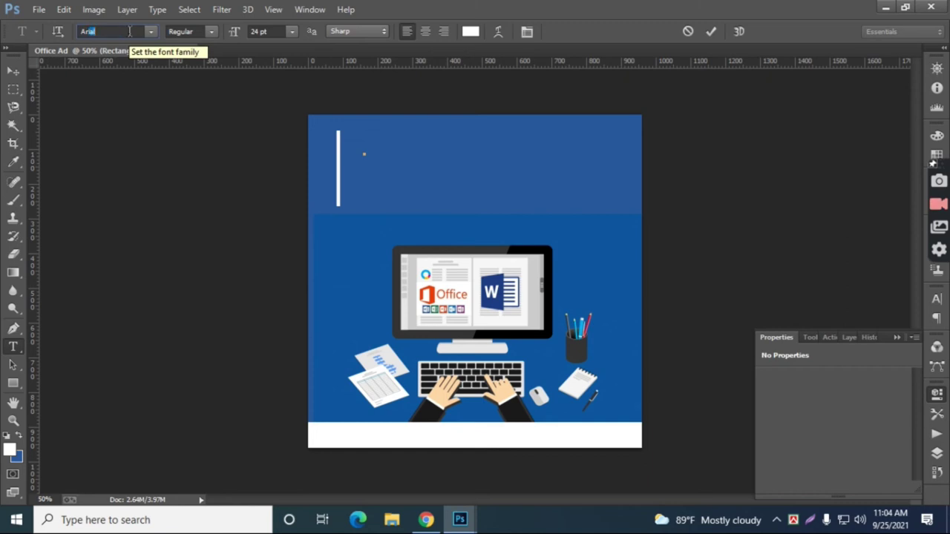
key("Return")
type("Prof")
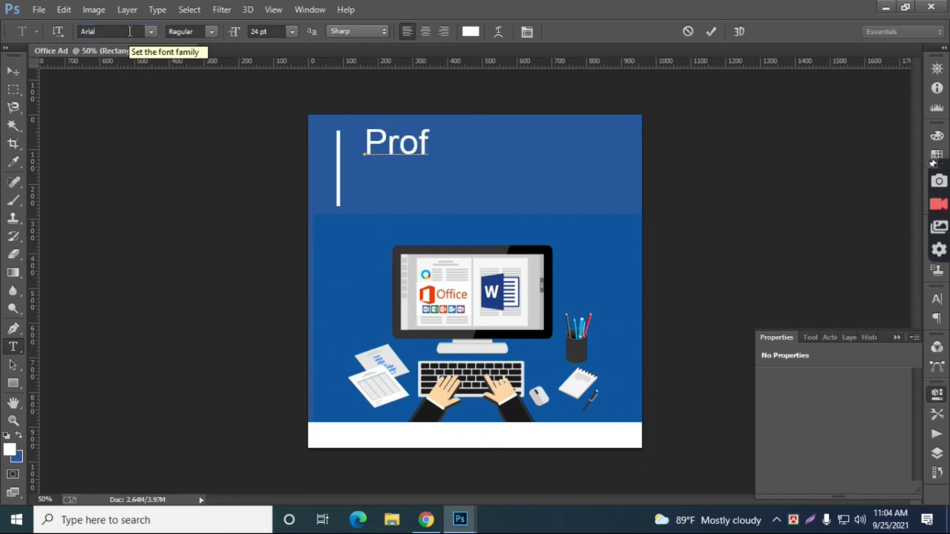
type("ati")
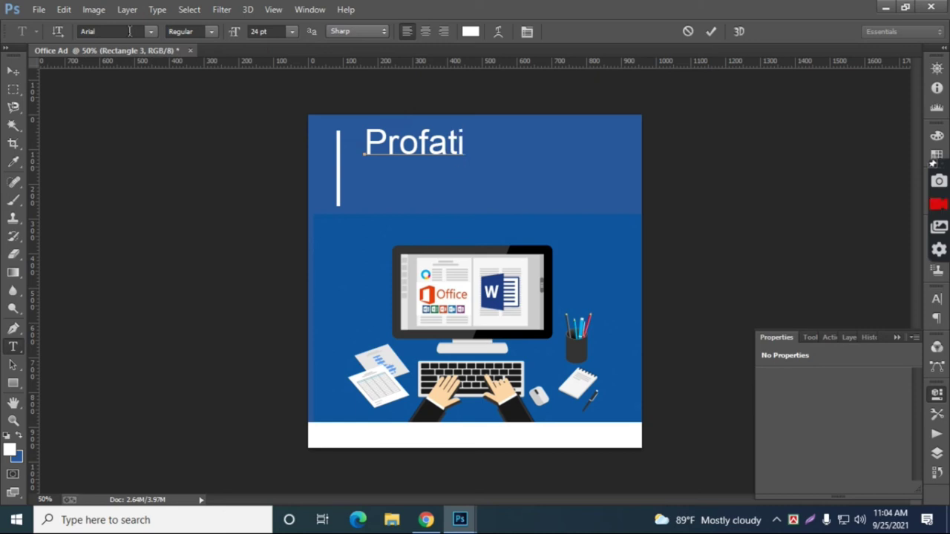
type("onal")
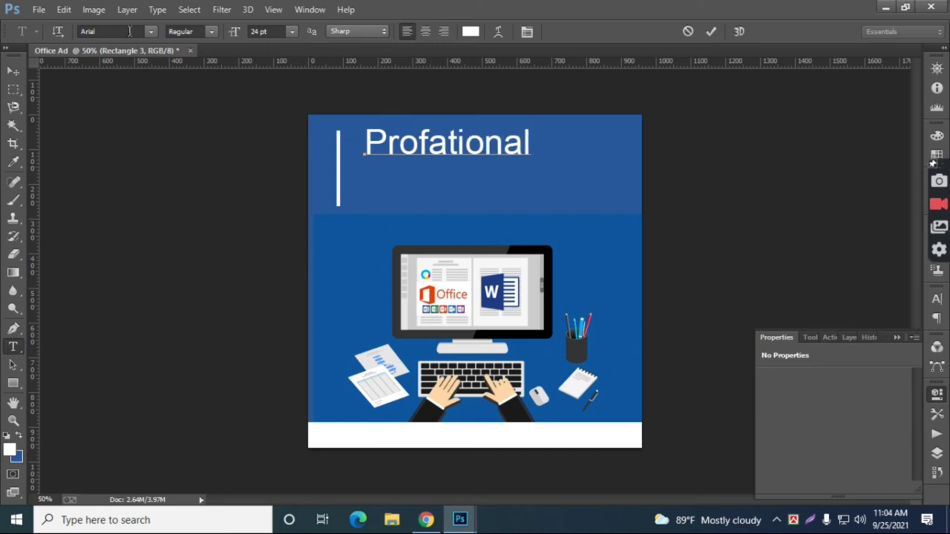
Commit the Profational heading, nudge it down, and scale it to about 82%.
left_click(711, 31)
mouse_move(468, 146)
left_mouse_down()
mouse_move(470, 162)
mouse_move(458, 154)
left_mouse_up()
key("ctrl+t")
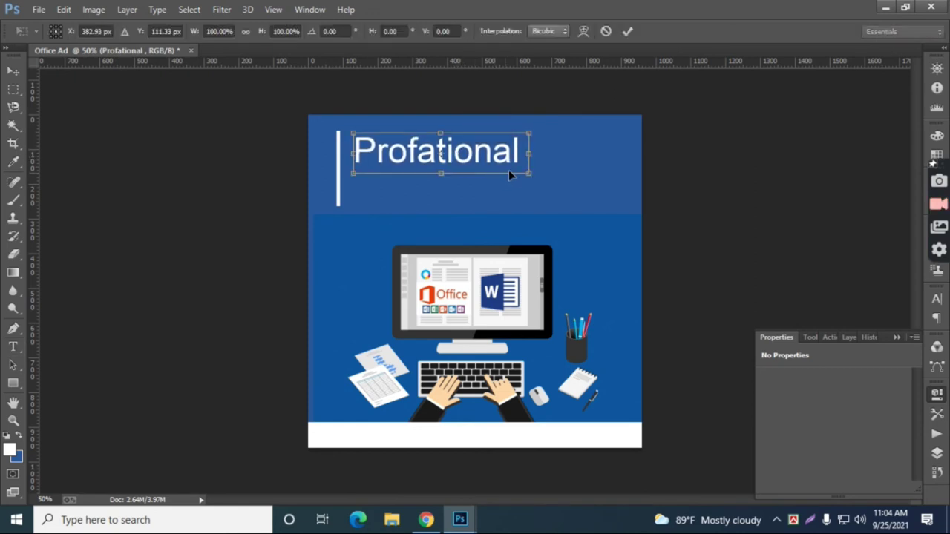
left_click_drag(528, 134, 500, 139)
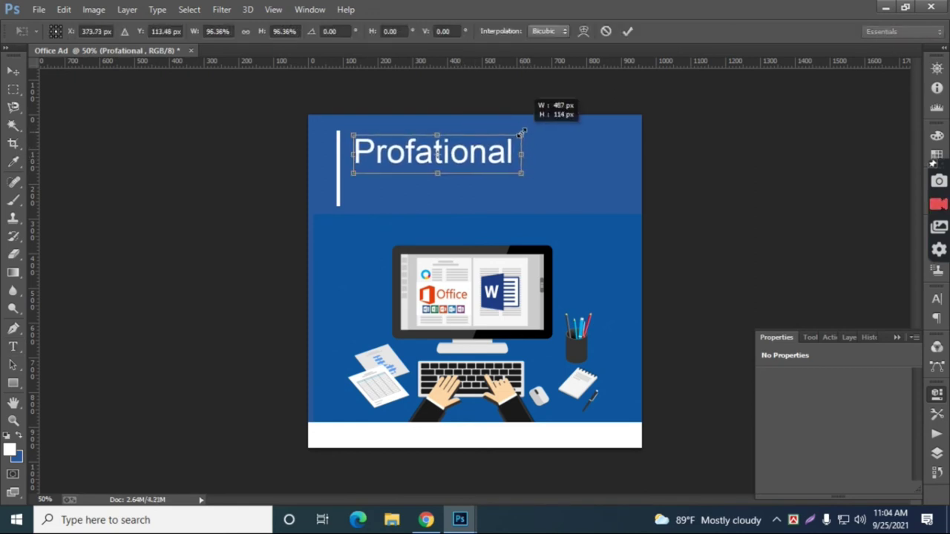
key("Return")
Reposition the heading and append 'Office Appliconon' after Profational.
key("t")
left_click_drag(420, 161, 412, 153)
left_click(488, 162)
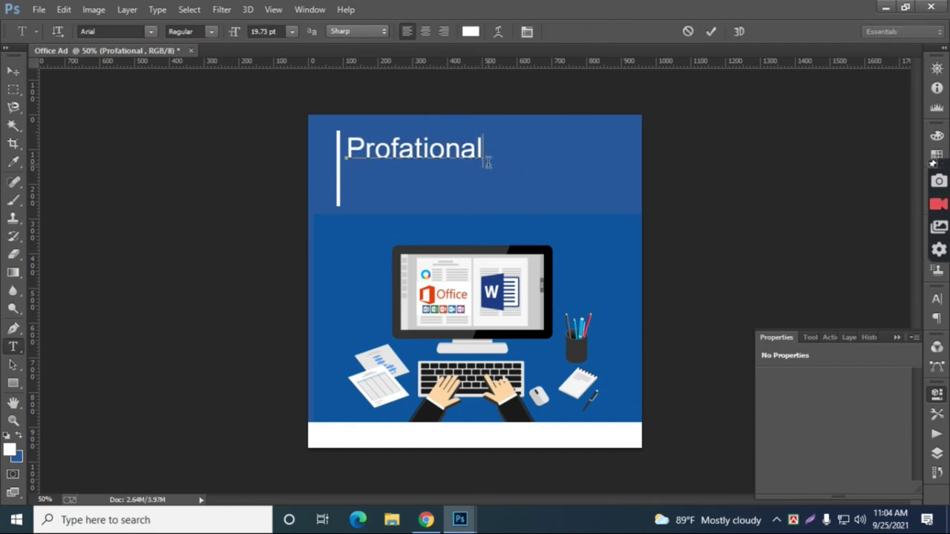
type("Of")
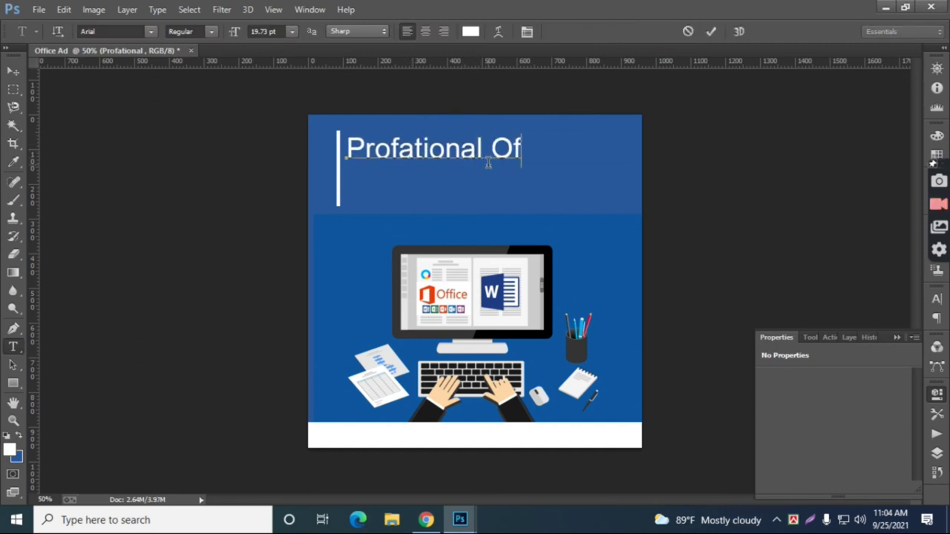
type("fice")
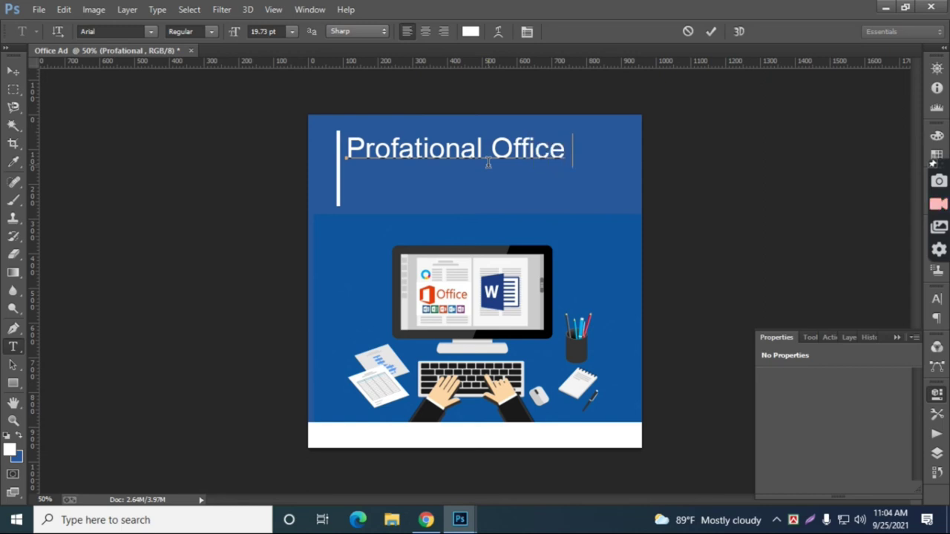
type(" App")
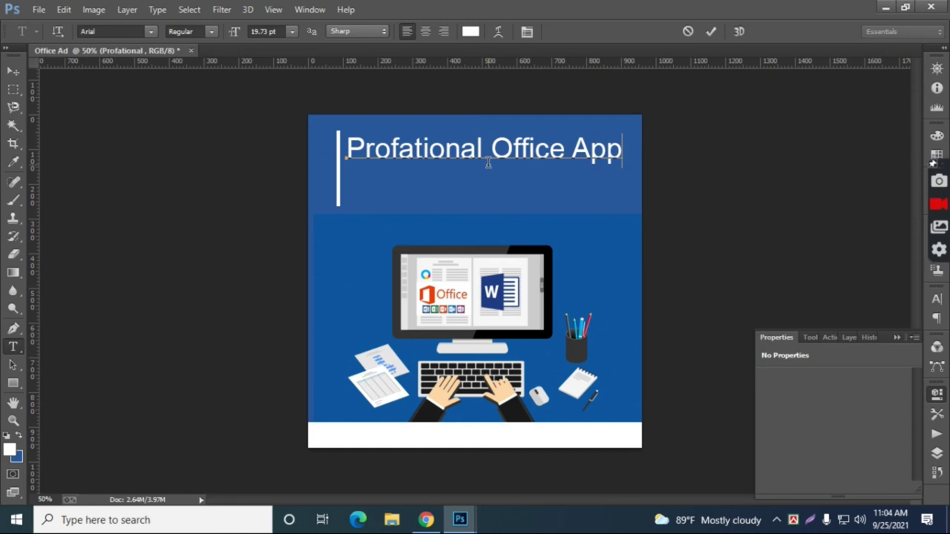
type("lic")
type("on")
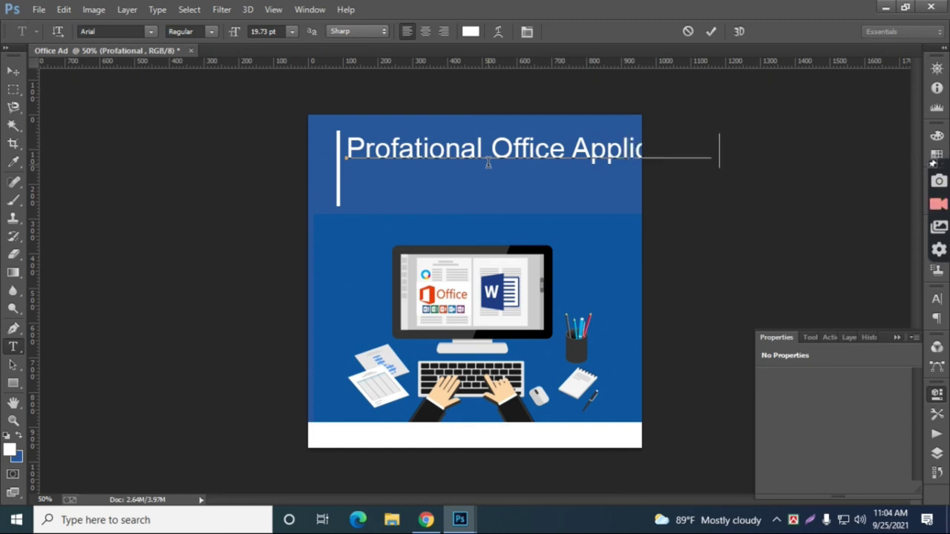
type("on")
Break the heading before 'Application' onto a second line and select that line.
left_click(570, 154)
key("Return")
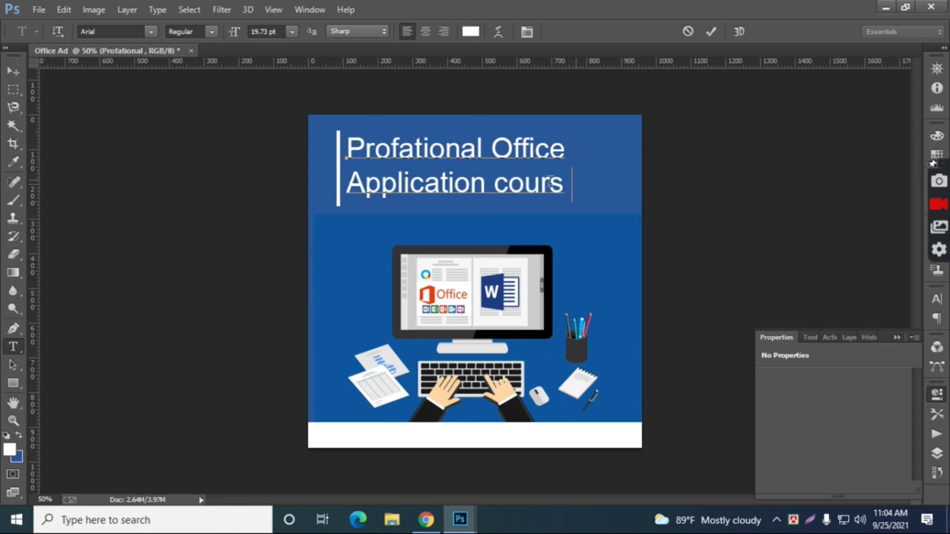
left_click_drag(551, 181, 333, 182)
Set the second line to 14 pt, commit the text, and lower the heading slightly.
left_click(292, 31)
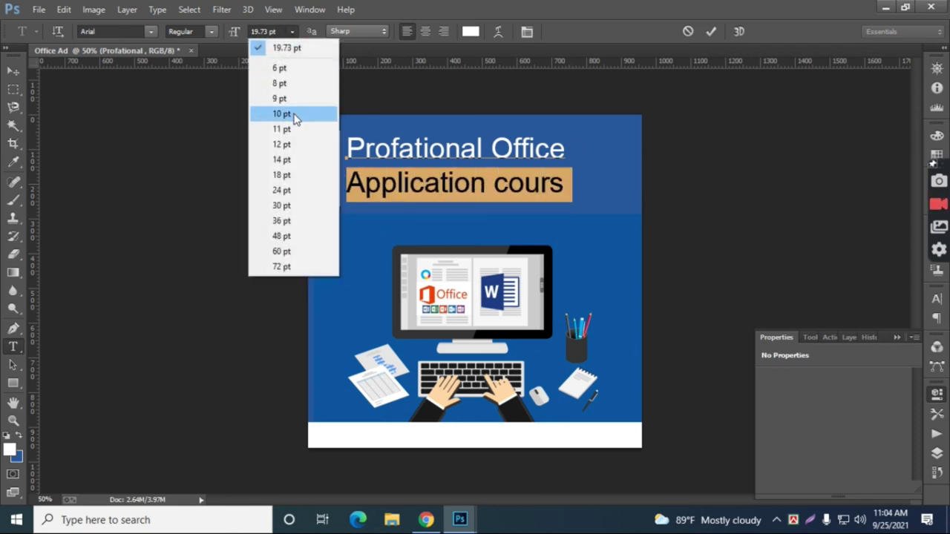
left_click(290, 144)
left_click(292, 31)
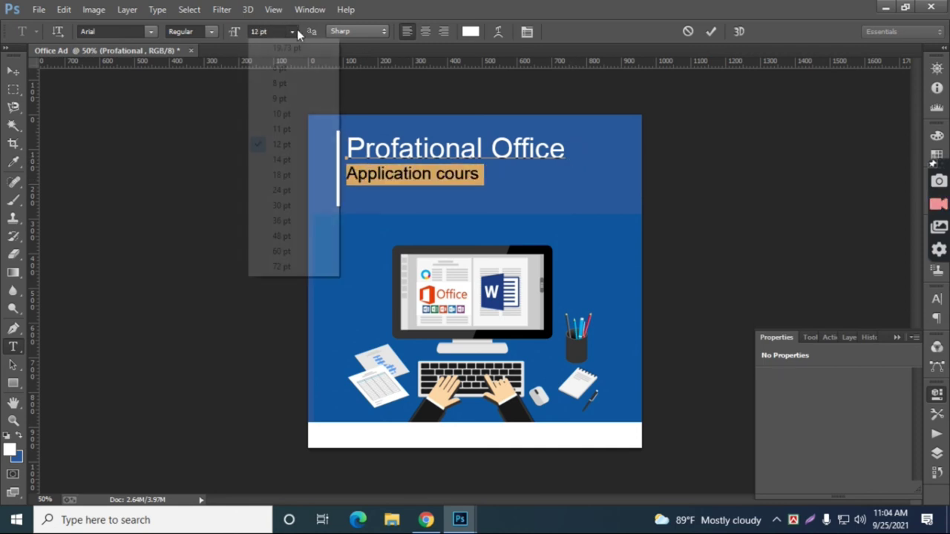
left_click(283, 159)
left_click(555, 151)
key("ctrl+Return")
left_click_drag(469, 155, 470, 165)
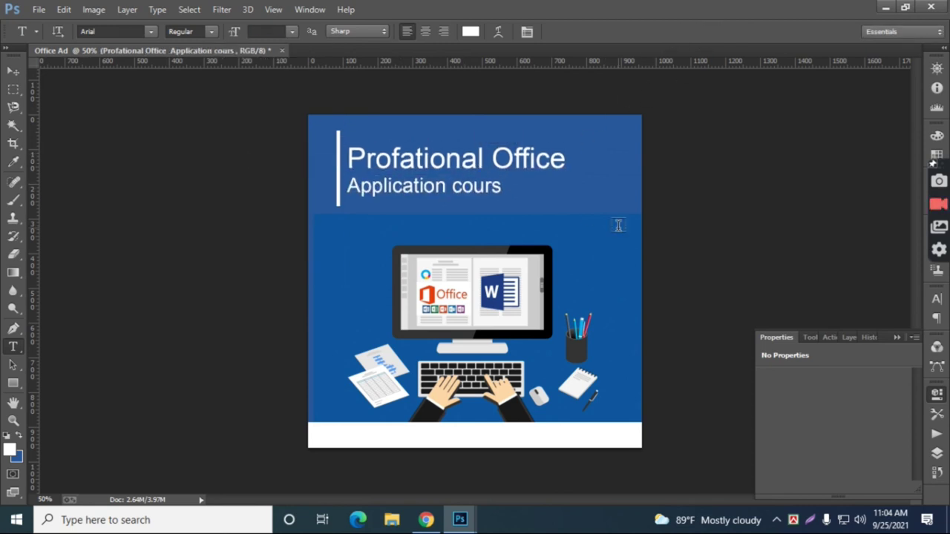
Zoom in and type the hotline line with its phone number in the bottom white strip.
key("ctrl+plus")
scroll(362, 423, "down", 3)
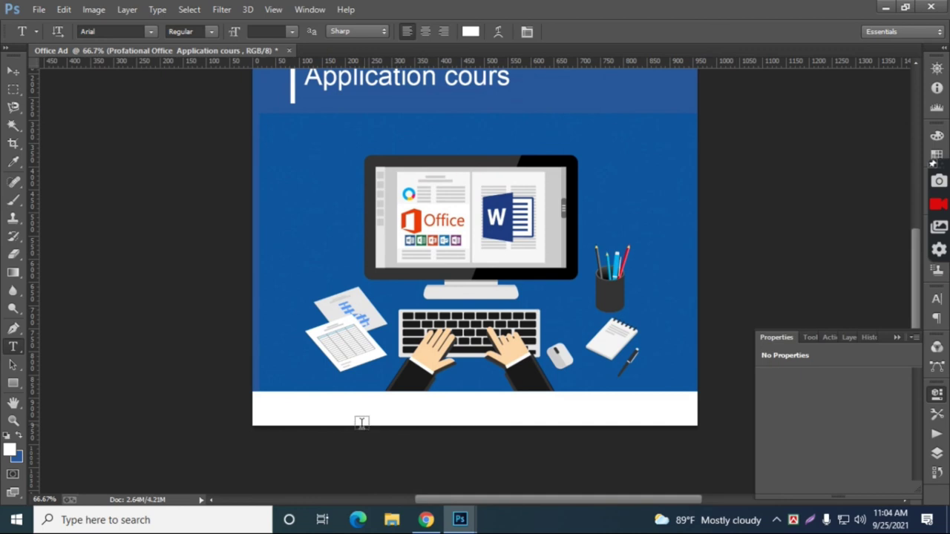
left_click(363, 409)
type("How")
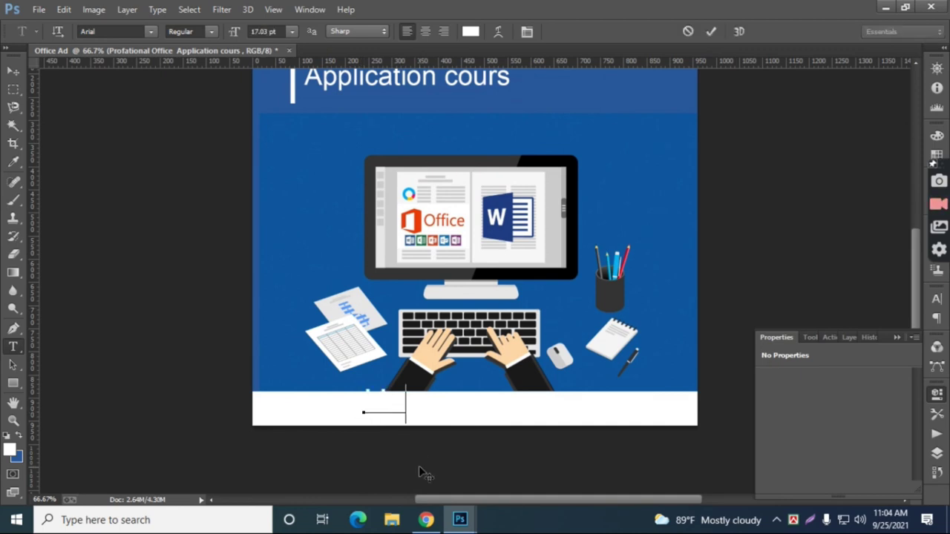
type(" to i")
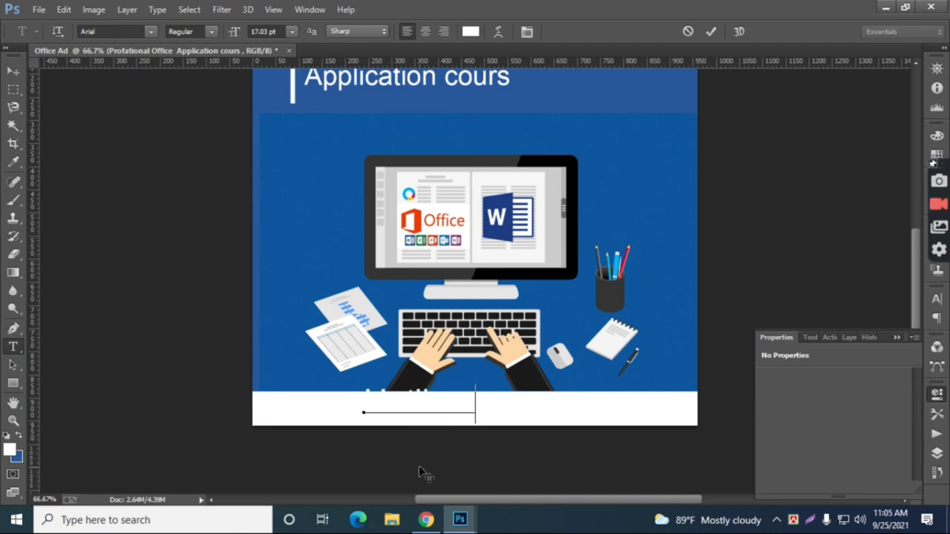
Colour the whole hotline text black, commit it, and show the Layers panel.
key("ctrl")
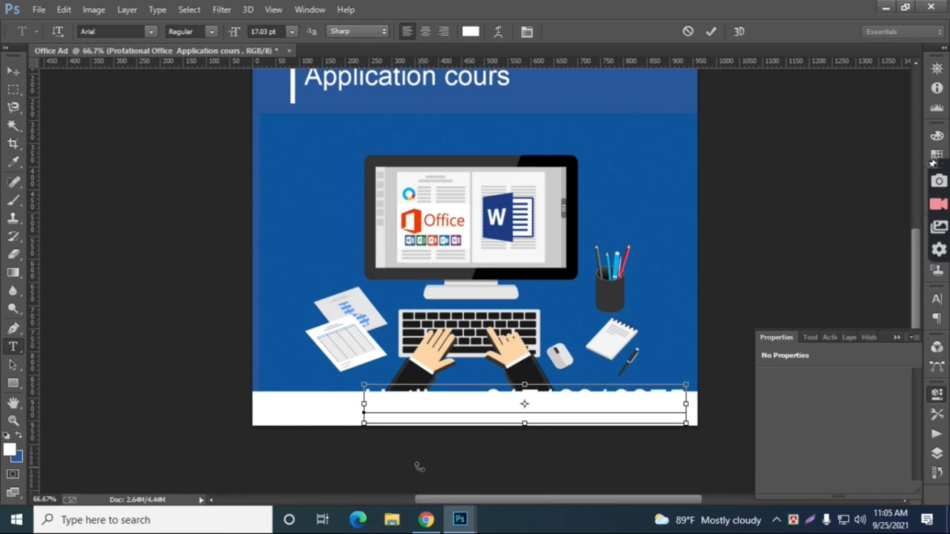
key("ctrl+a")
left_click(470, 31)
left_click_drag(530, 445, 538, 458)
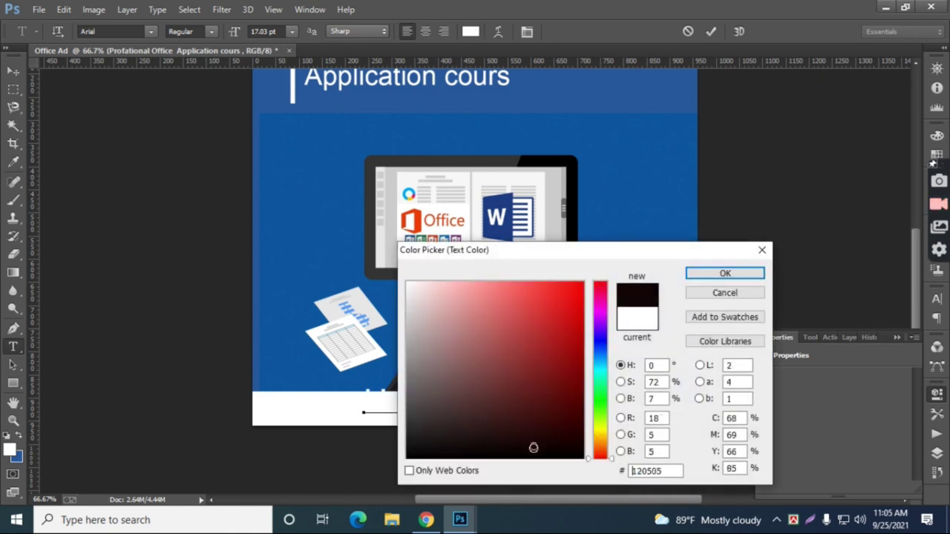
left_click(724, 275)
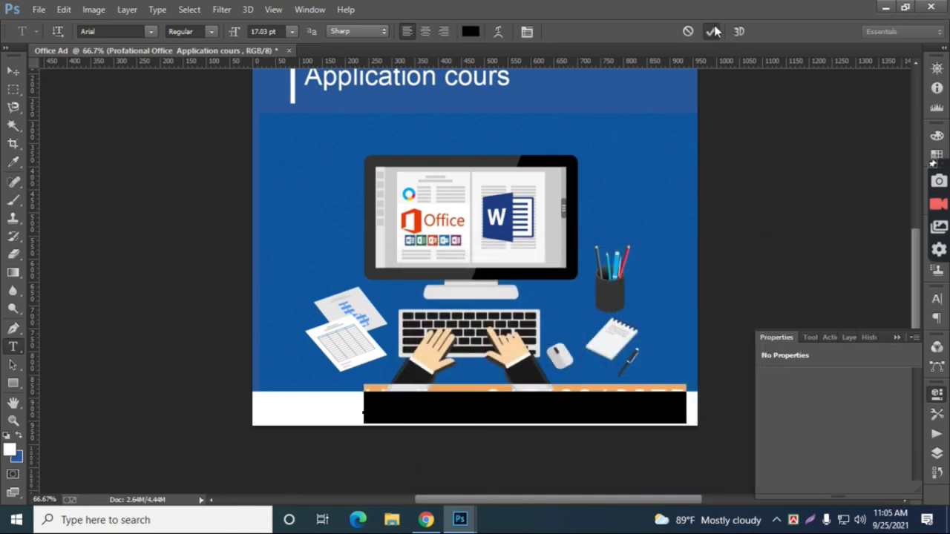
left_click(713, 32)
left_click(936, 453)
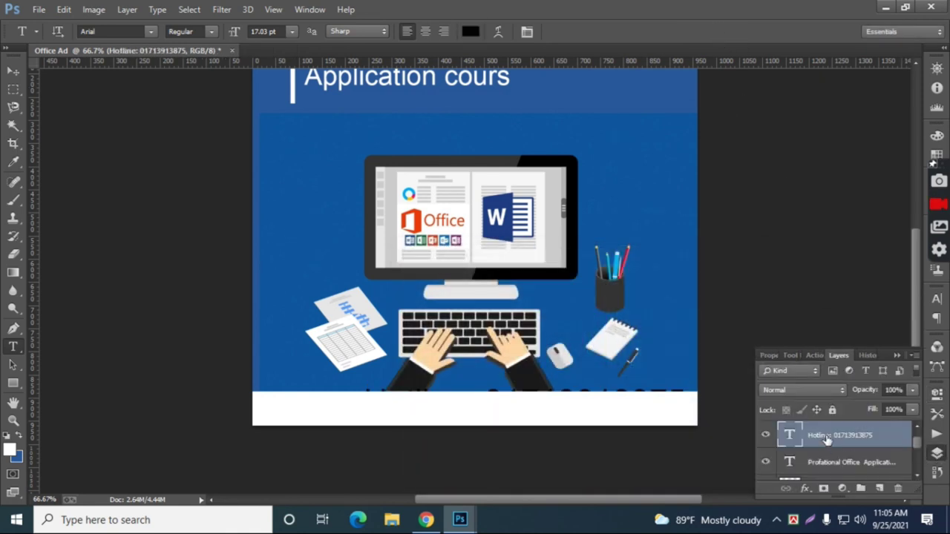
Reorder the Hotline layer above Rectangle 3, toggling eye icons to check visibility.
left_click_drag(827, 439, 840, 427)
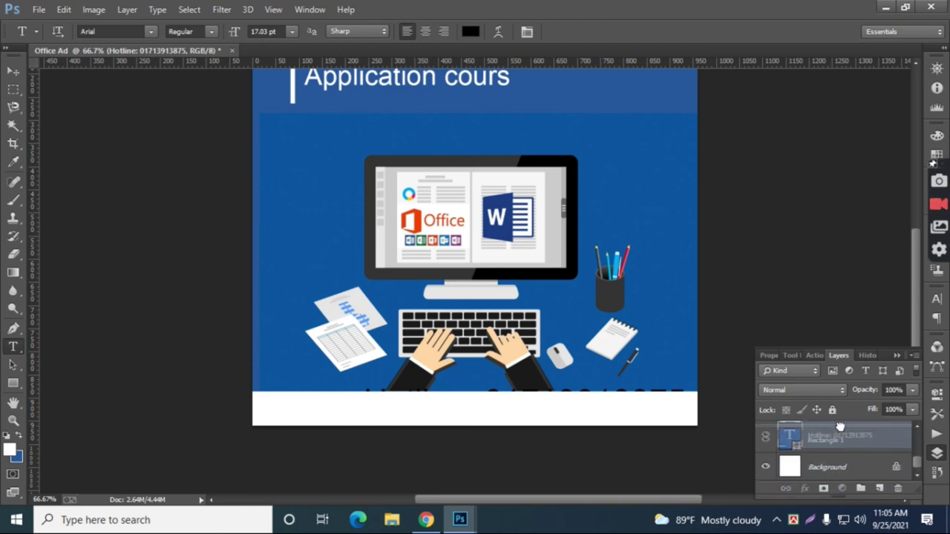
left_click_drag(840, 427, 843, 453)
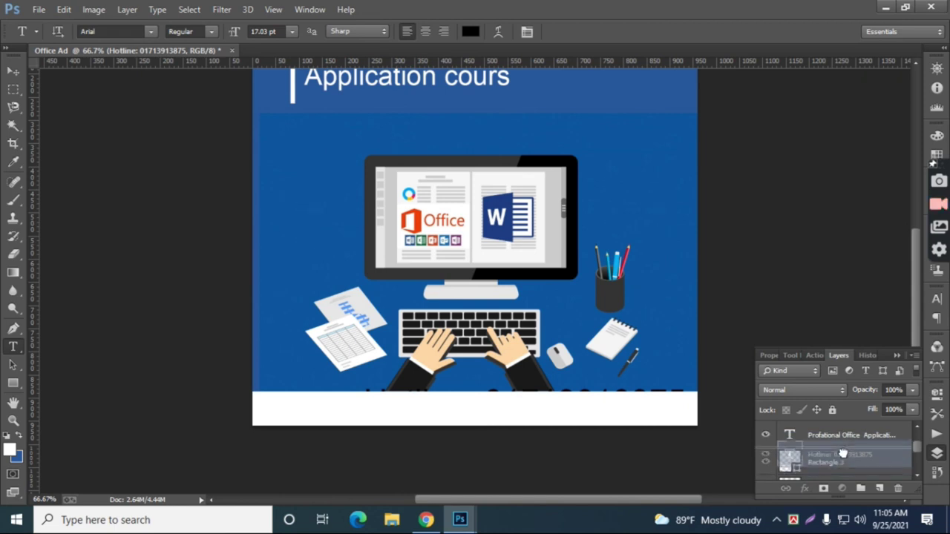
left_click_drag(842, 453, 843, 448)
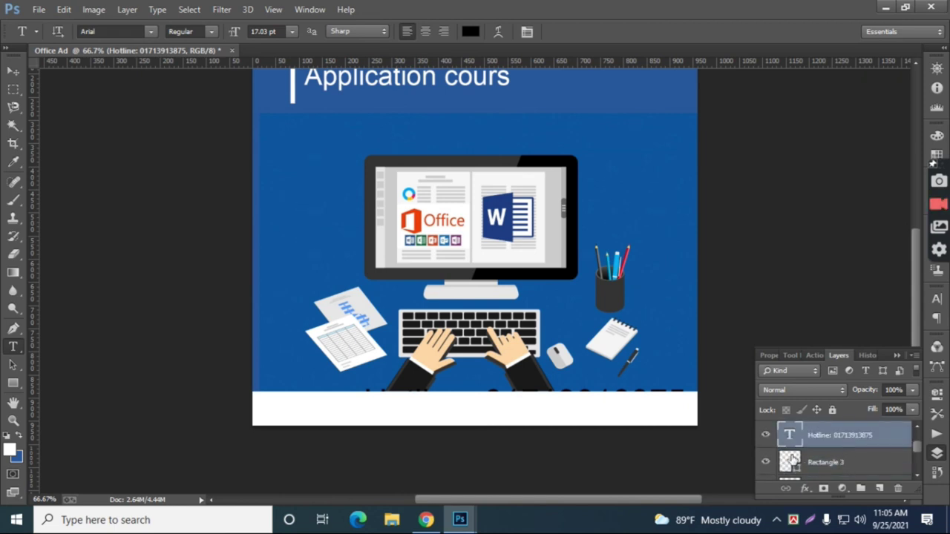
left_click(768, 438)
left_click(766, 435)
left_click(766, 462)
left_click_drag(824, 462, 832, 422)
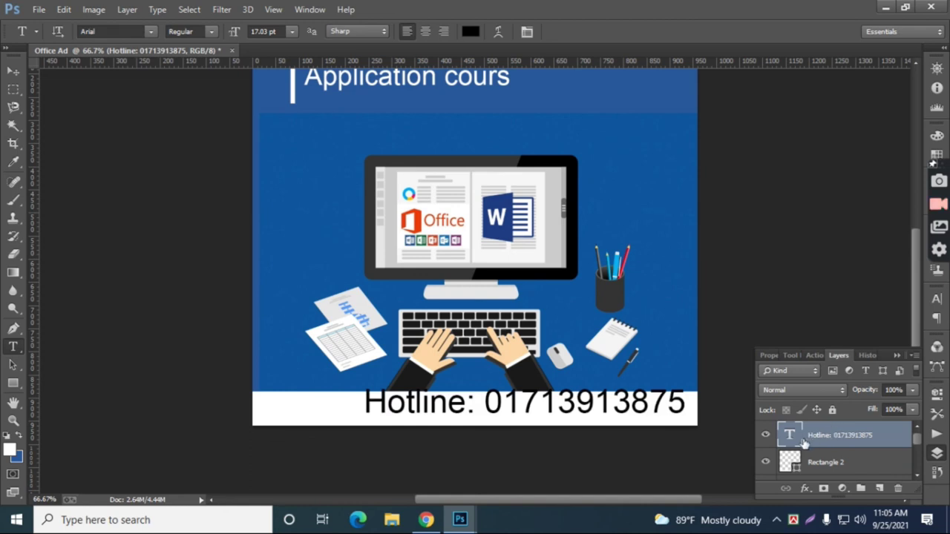
Scale the Hotline text to 74% and centre it in the bottom white strip.
left_click_drag(581, 407, 551, 413)
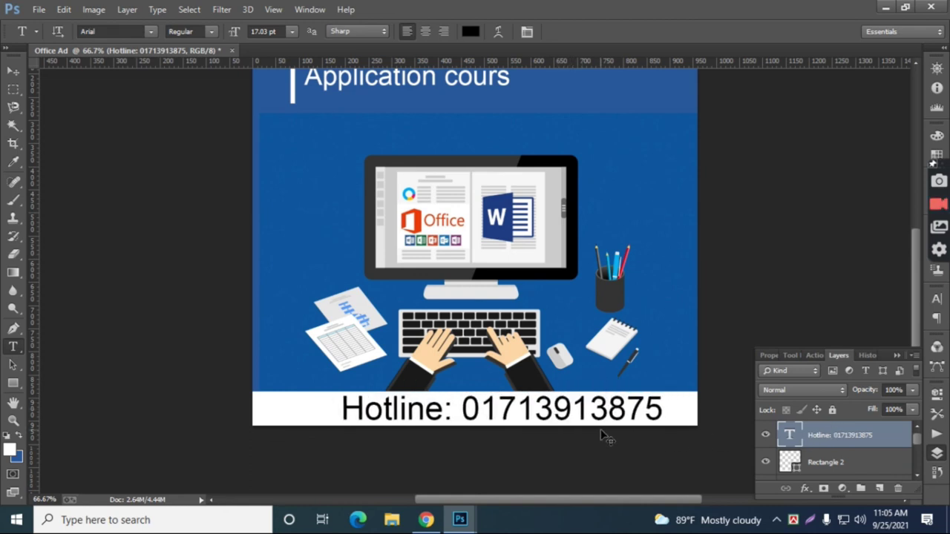
key("ctrl+t")
left_click_drag(663, 393, 589, 401)
left_click_drag(470, 410, 477, 410)
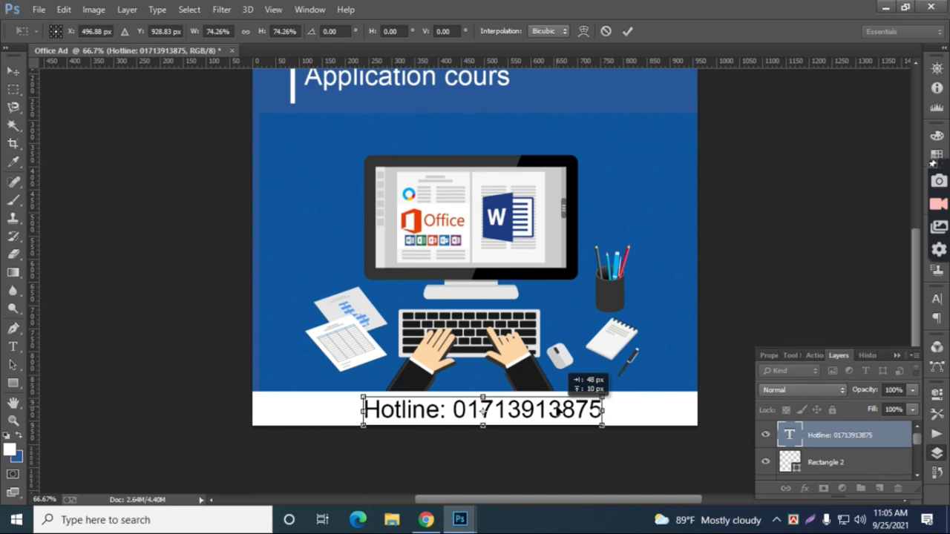
left_click(627, 31)
Zoom out to 33.3% and back to 66.7% to check the ad, then select the Move tool.
key("ctrl+minus")
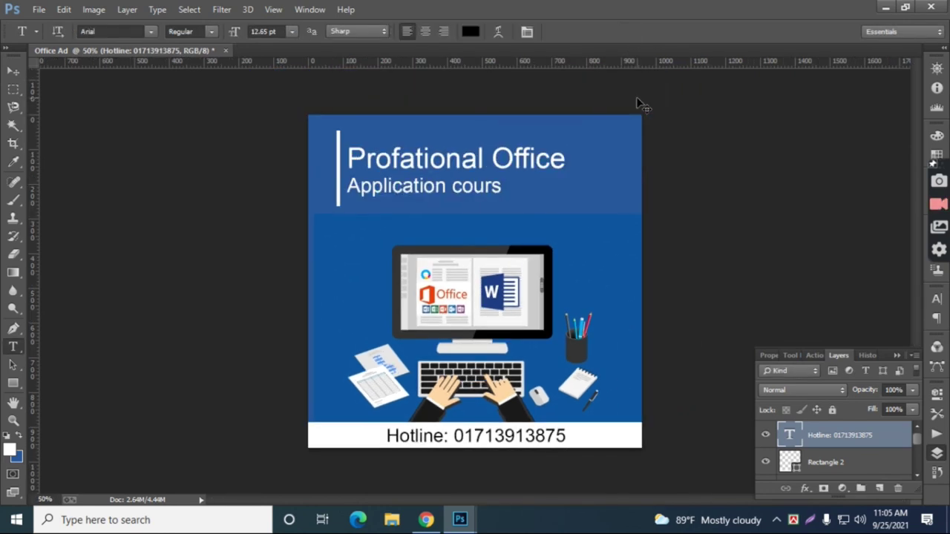
key("ctrl+minus")
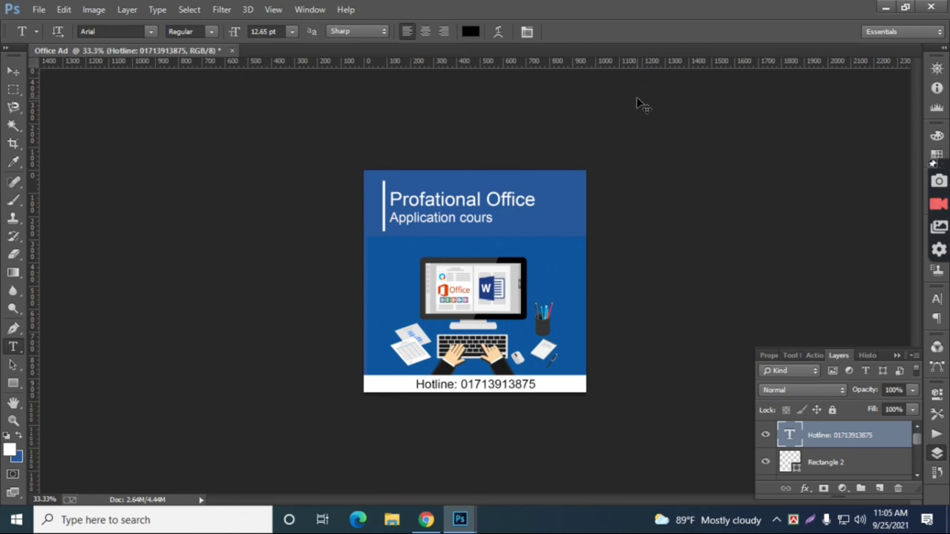
key("ctrl+plus")
key("ctrl+plus")
scroll(529, 203, "down", 2)
key("v")
scroll(890, 462, "down", 1)
scroll(890, 462, "down", 2)
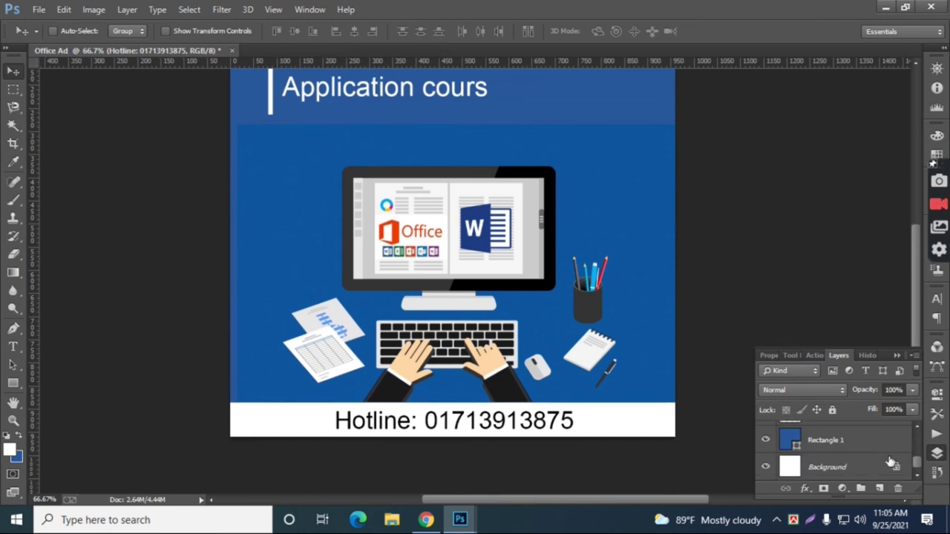